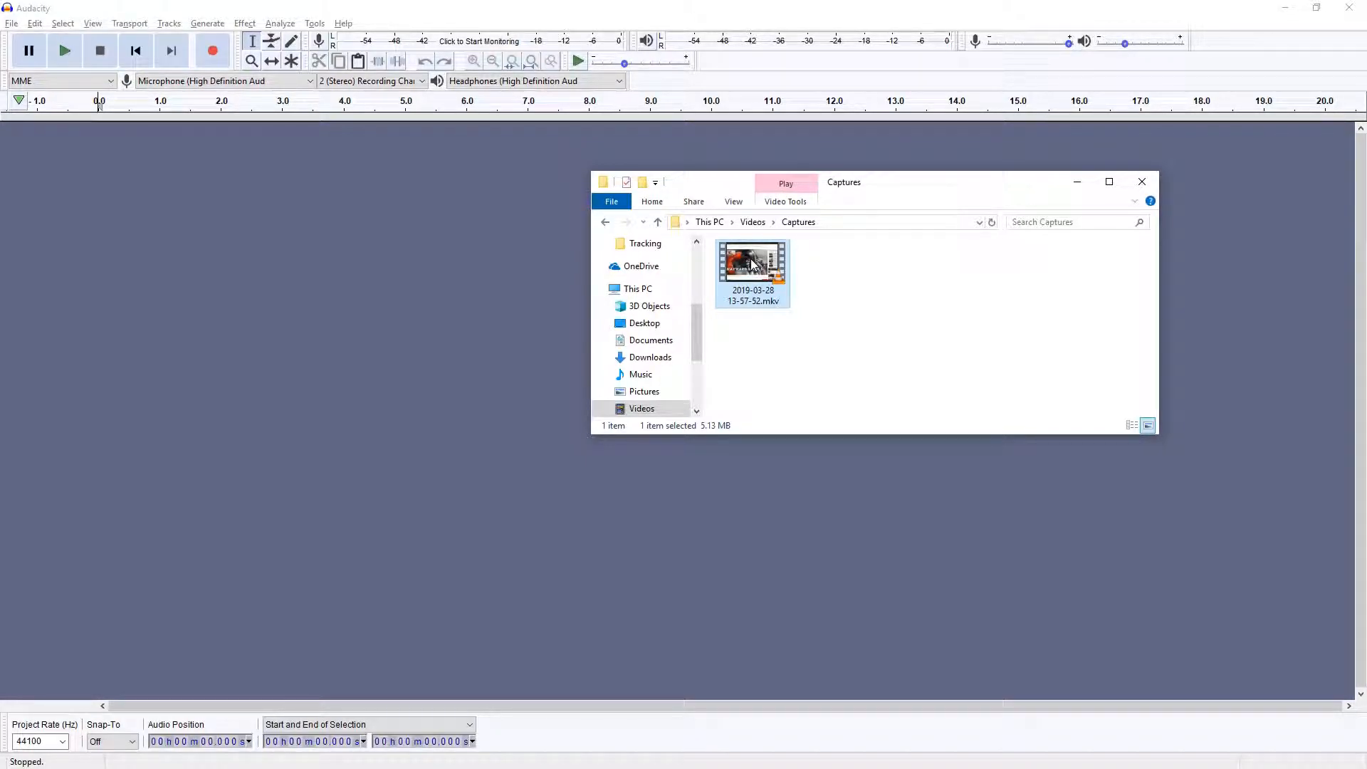
pyautogui.moveTo(754, 264); pyautogui.dragTo(123, 246)
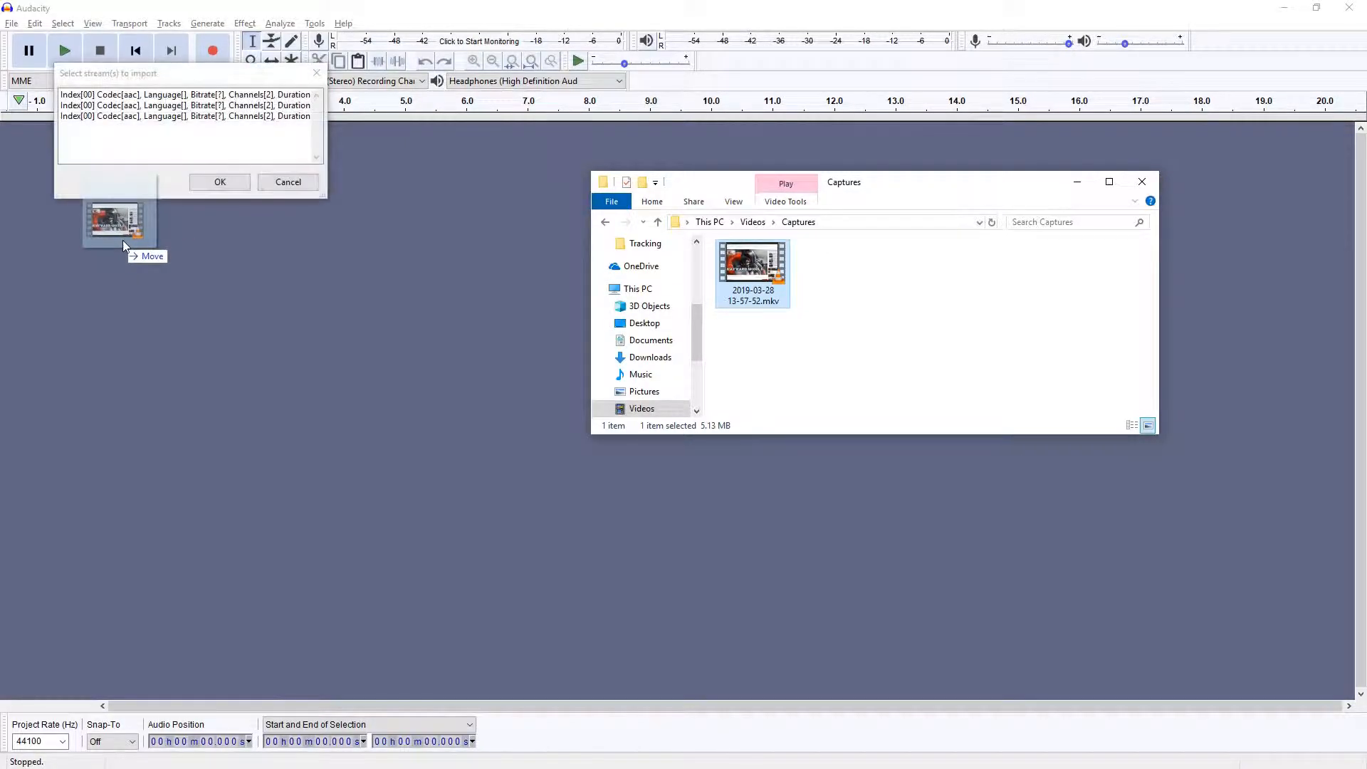
pyautogui.click(206, 106)
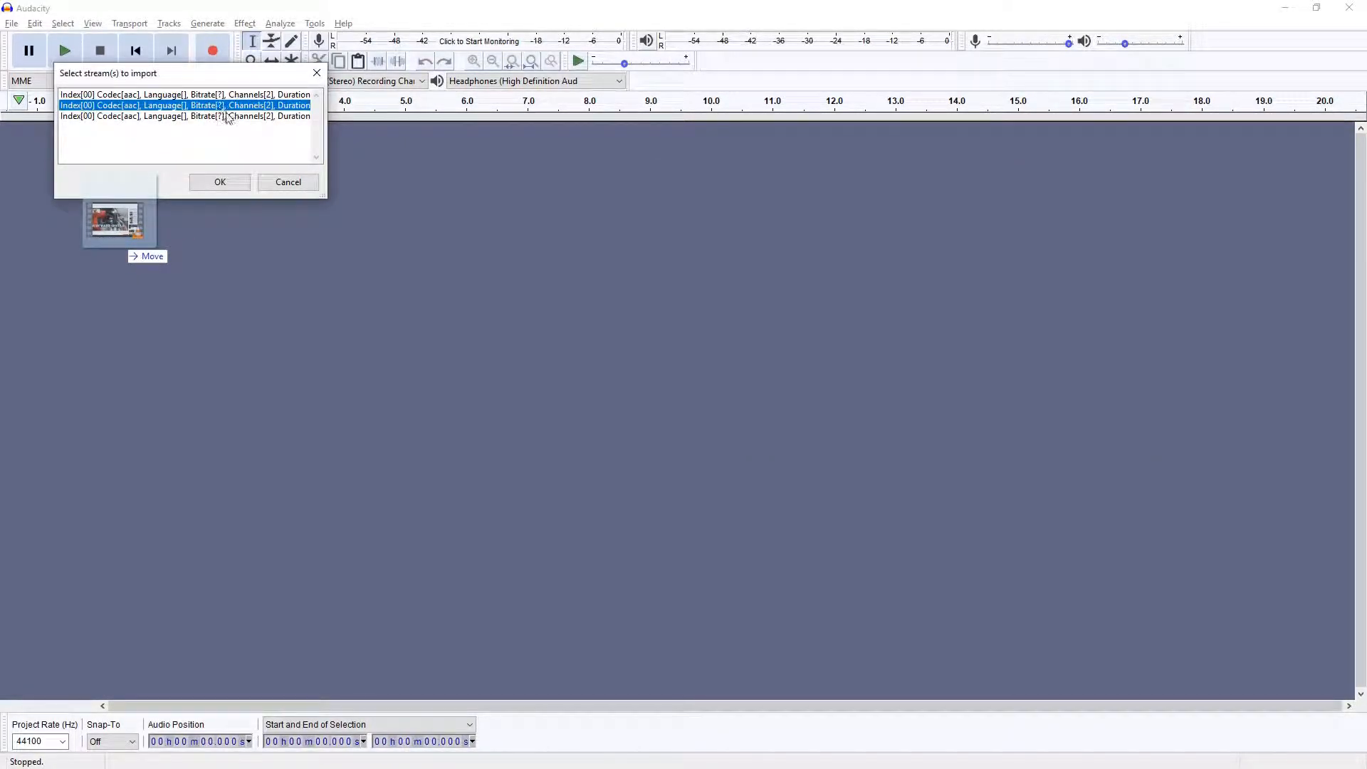
pyautogui.keyDown('shift'); pyautogui.click(230, 117); pyautogui.keyUp('shift')
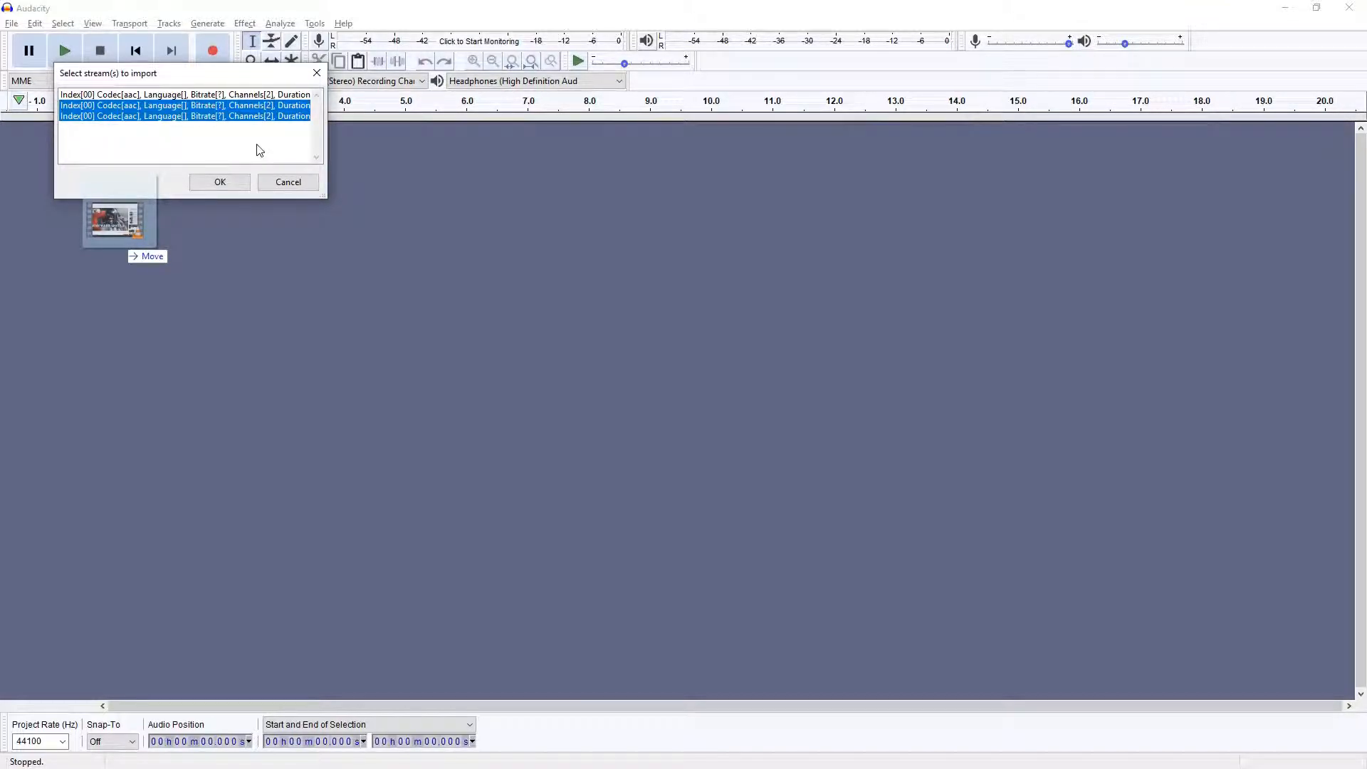
pyautogui.click(222, 182)
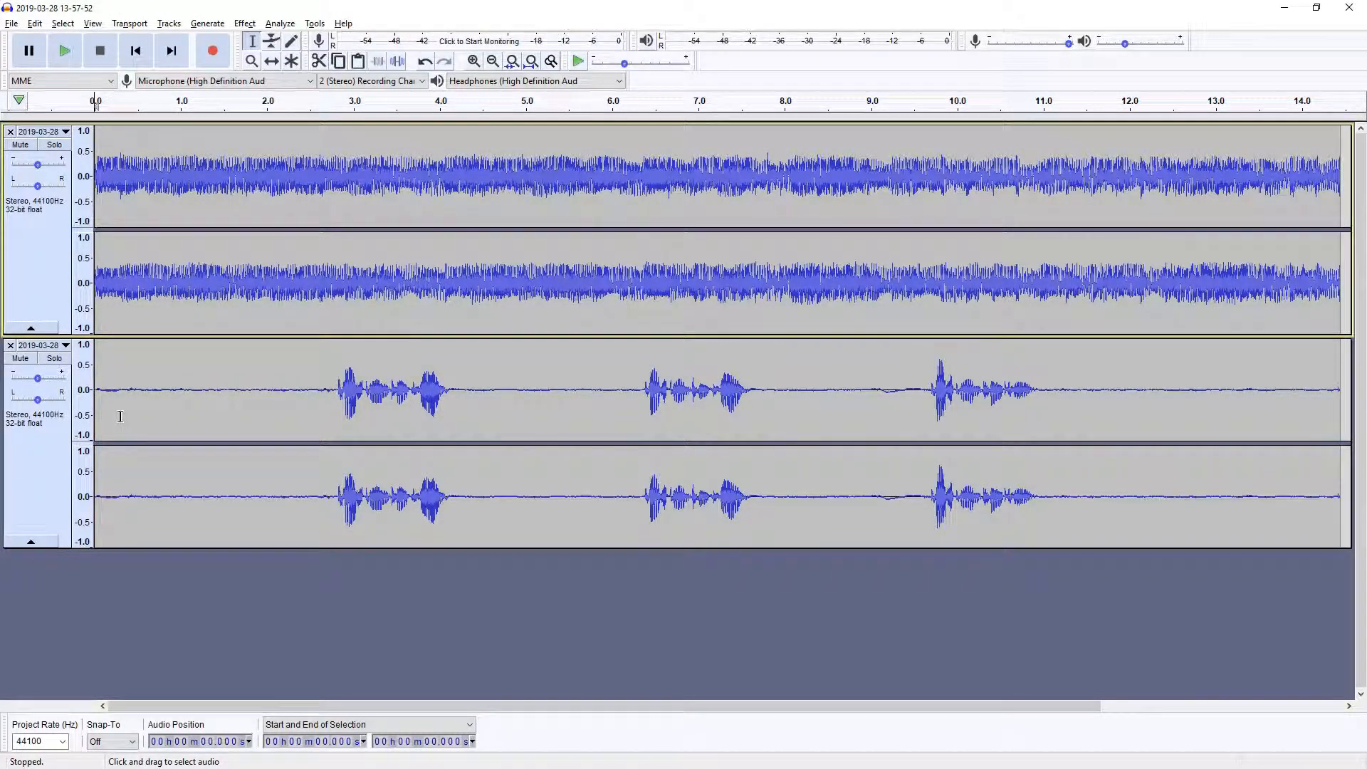
# - Solo the lower voice track and play it back to hear its background noise
pyautogui.click(54, 359)
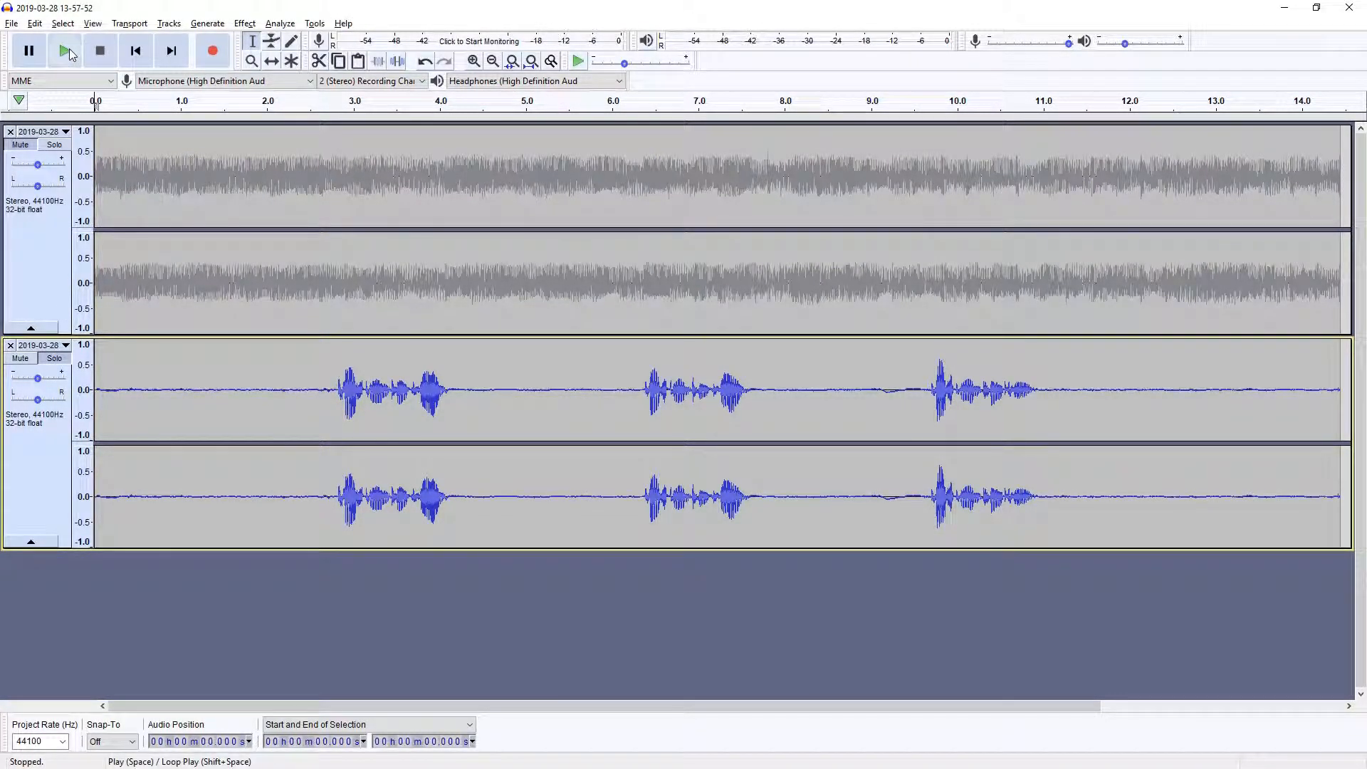
pyautogui.click(65, 50)
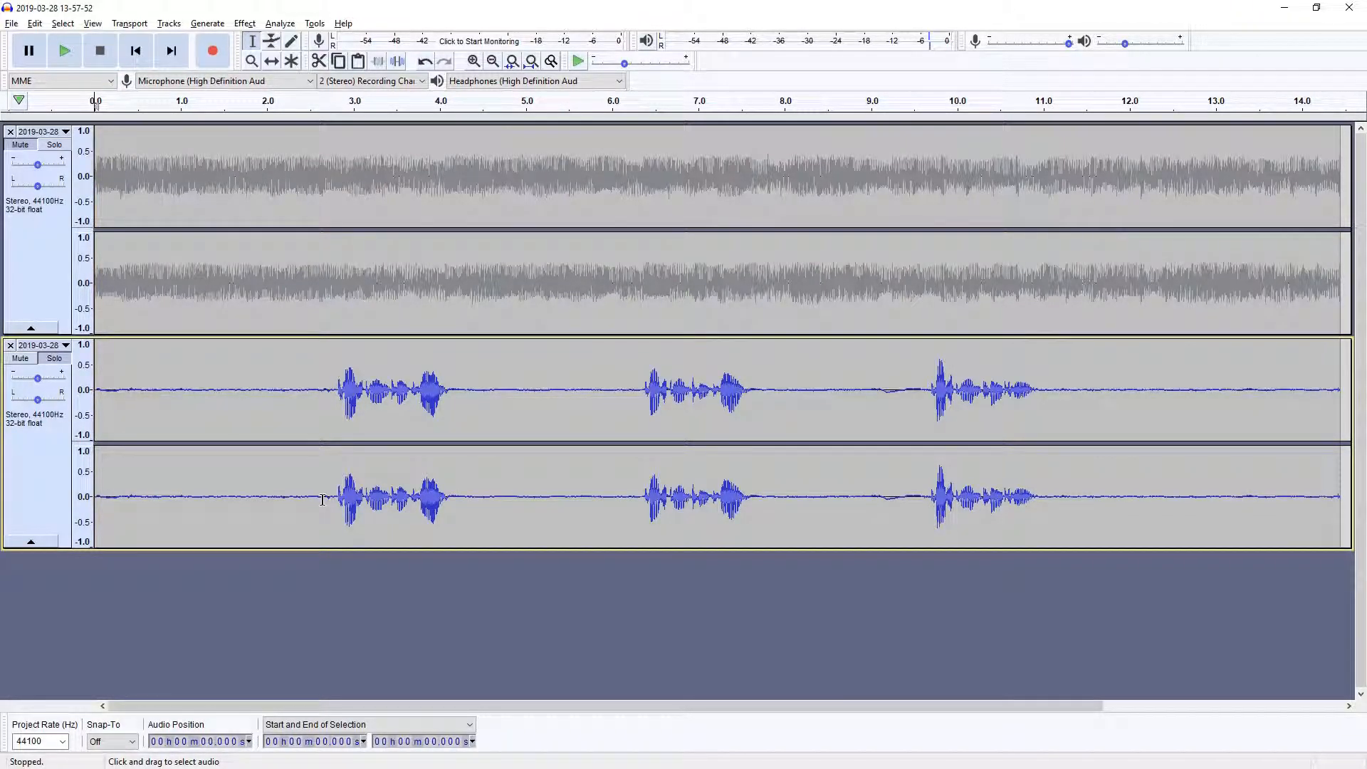
# - Capture a Noise Reduction profile from the speech-free opening of the voice track, about 0 to 2.7 seconds
pyautogui.moveTo(328, 498); pyautogui.dragTo(93, 485)
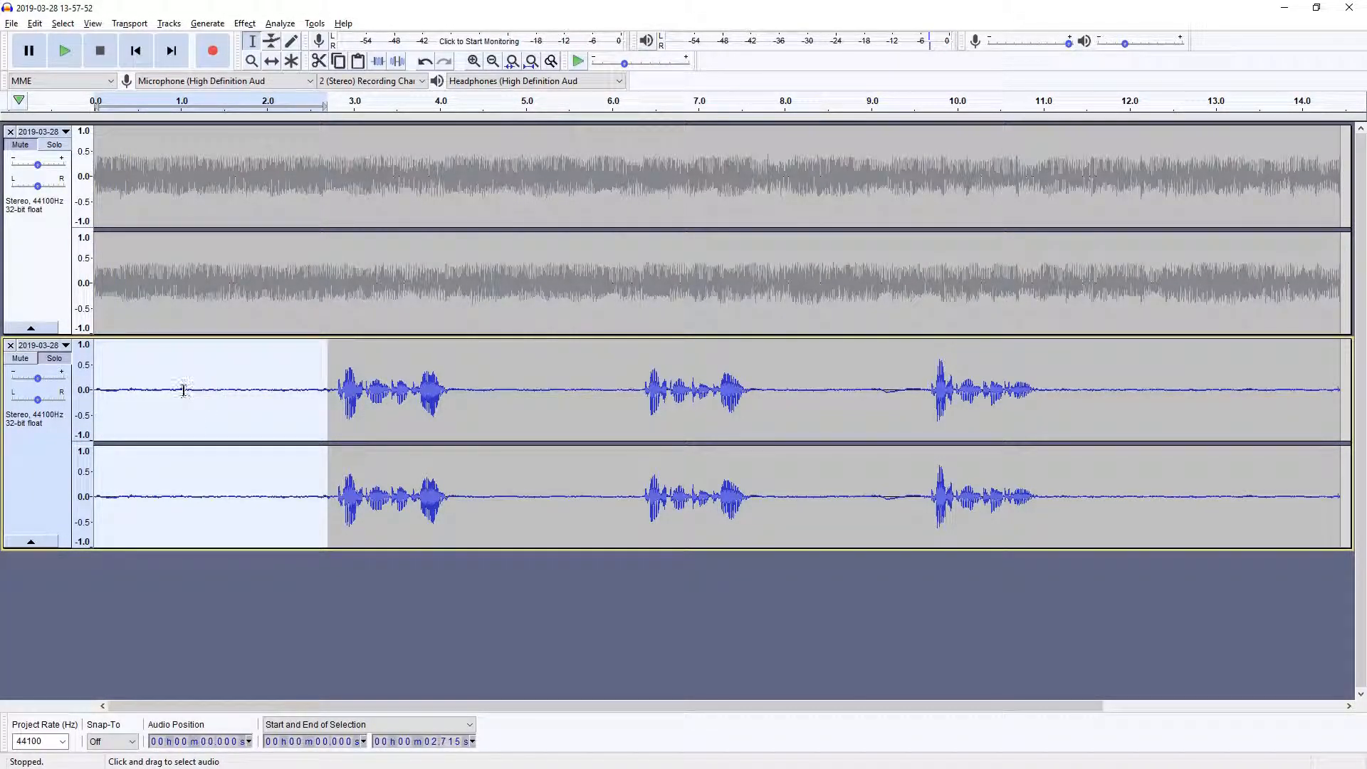
pyautogui.click(244, 22)
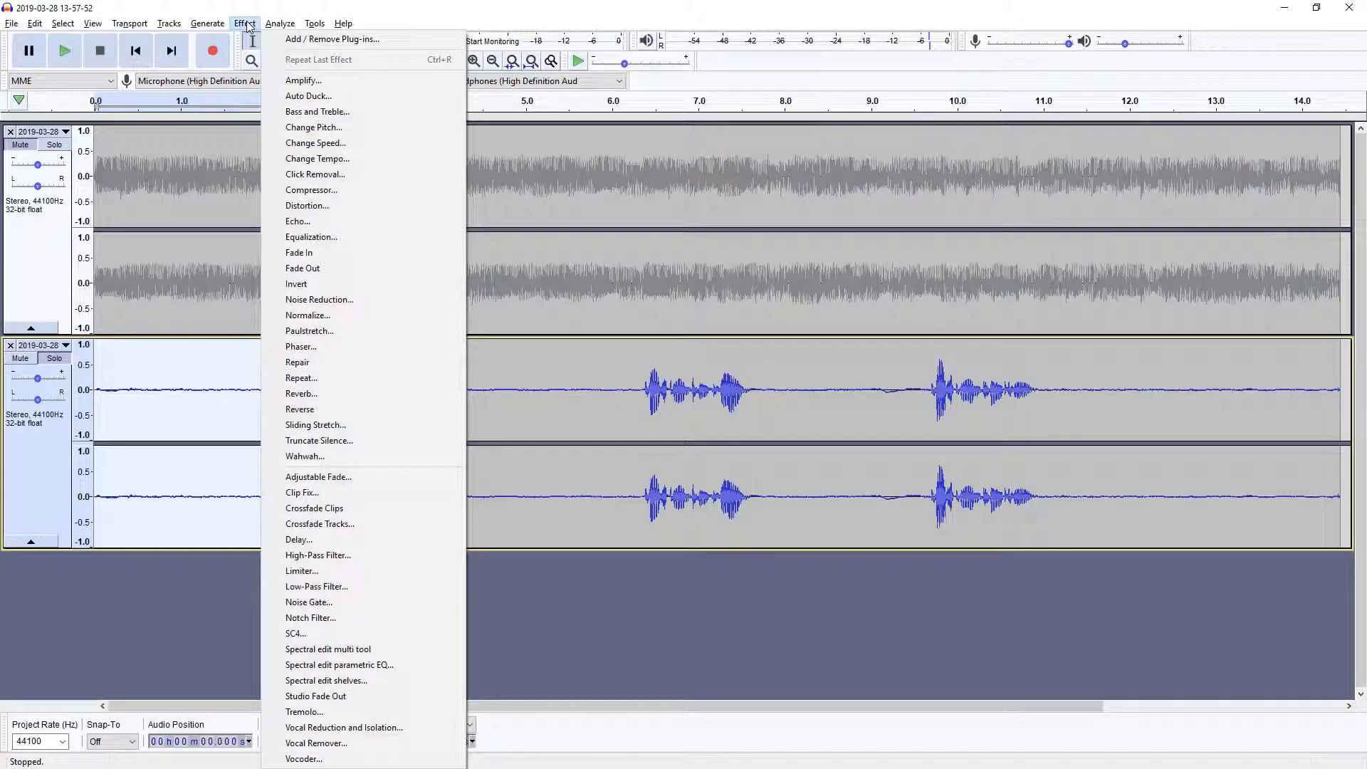
pyautogui.click(324, 300)
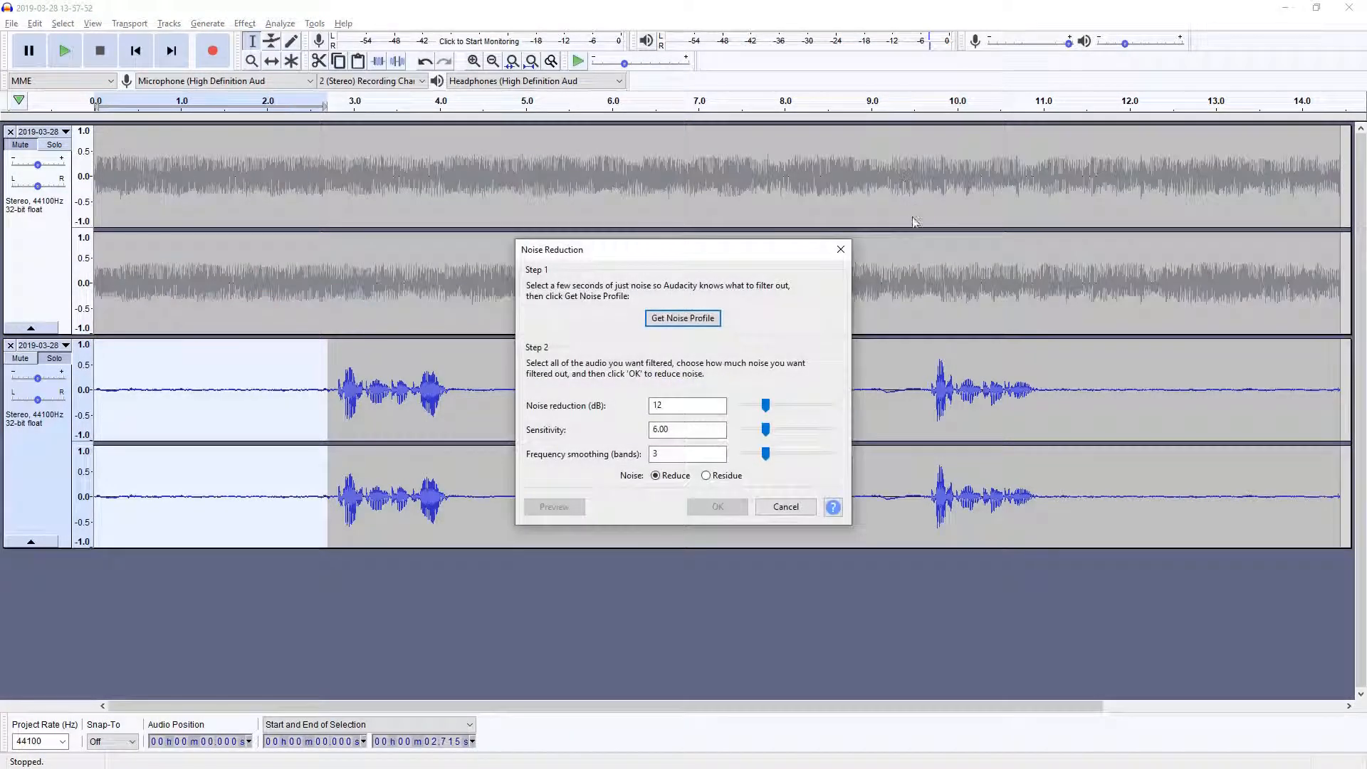
pyautogui.click(680, 318)
# - Preview and apply Noise Reduction to the entire voice track with 12 dB reduction, sensitivity 6.00 and 3 frequency smoothing bands
pyautogui.click(32, 467)
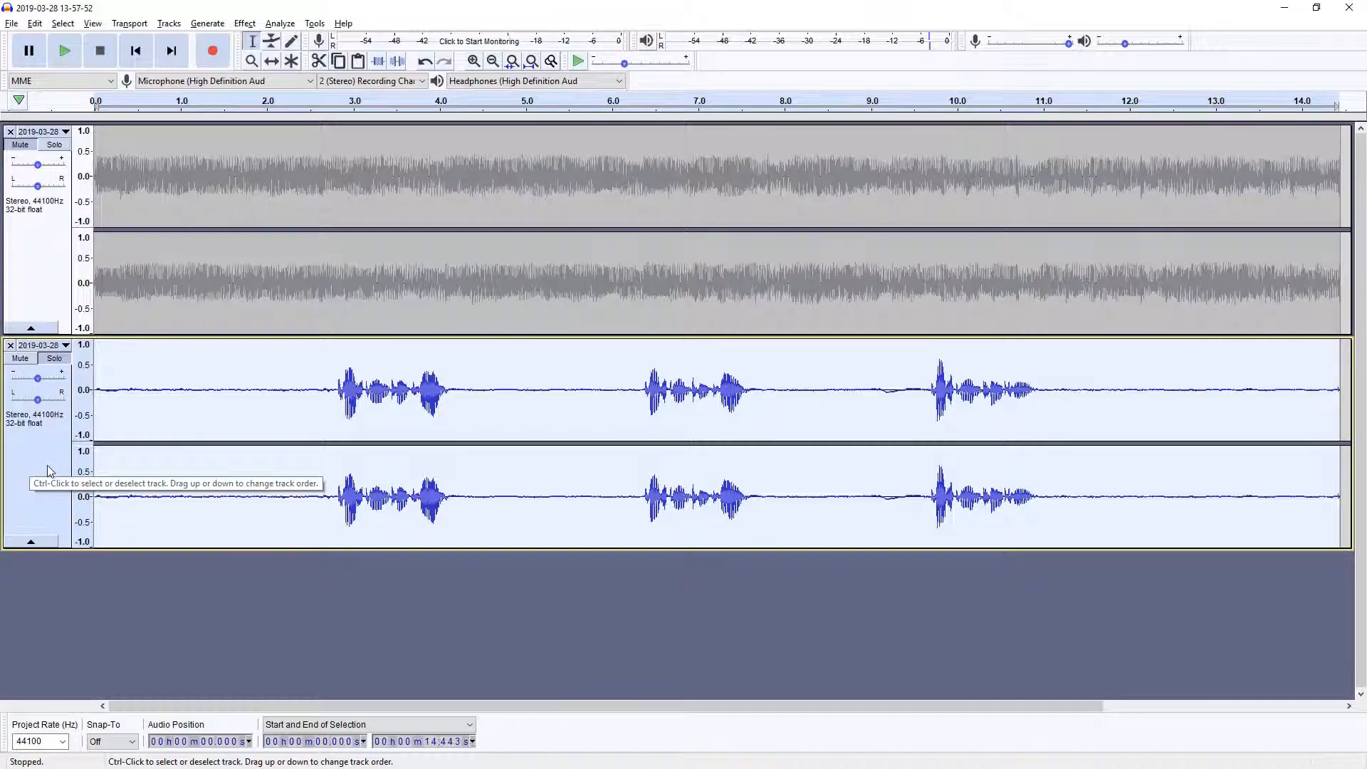
pyautogui.click(244, 24)
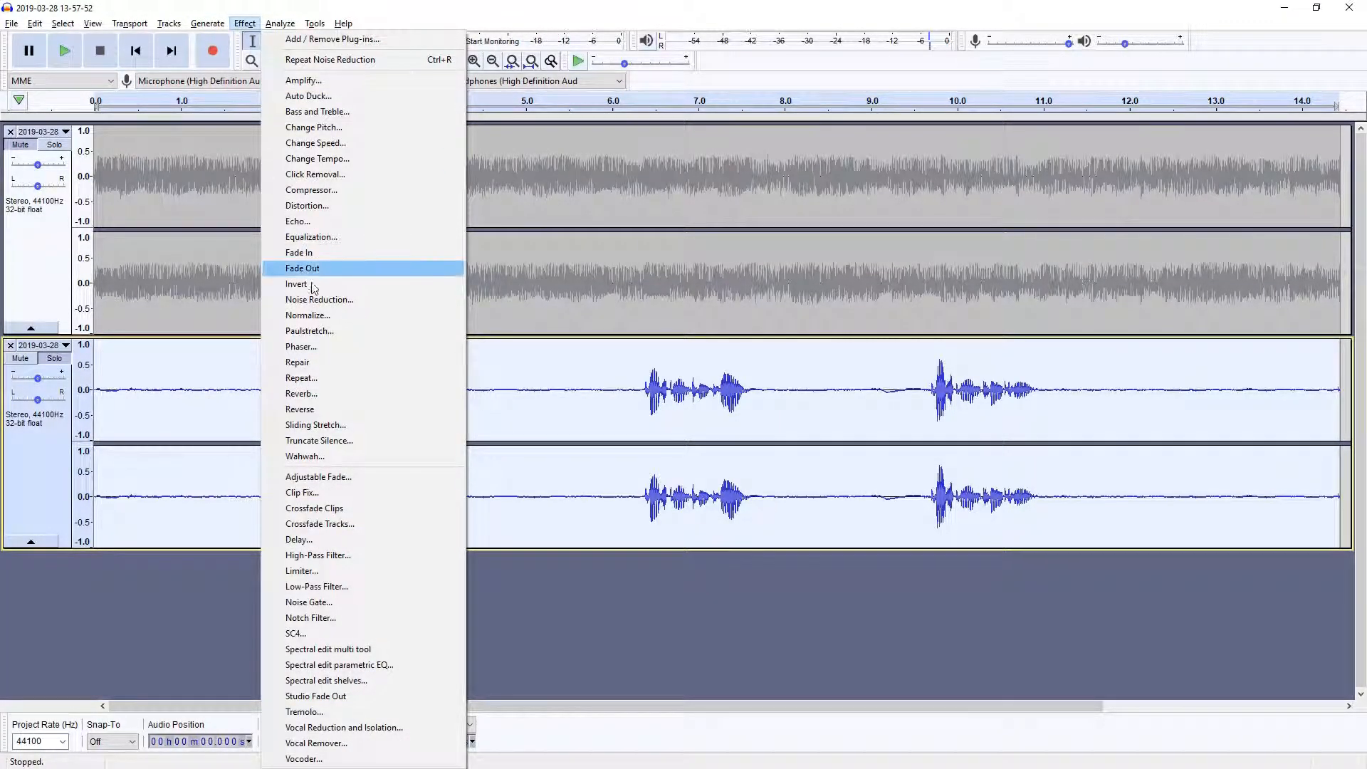
pyautogui.click(341, 301)
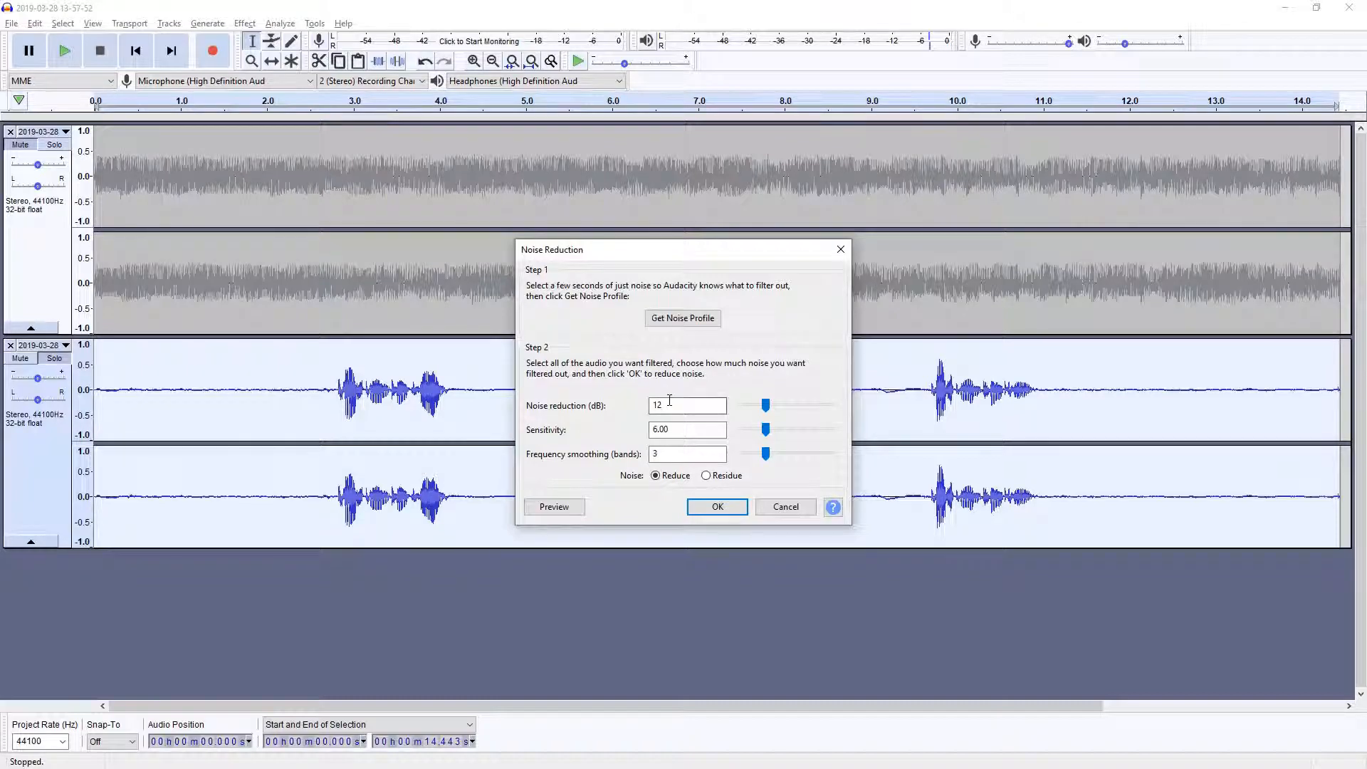
pyautogui.click(561, 510)
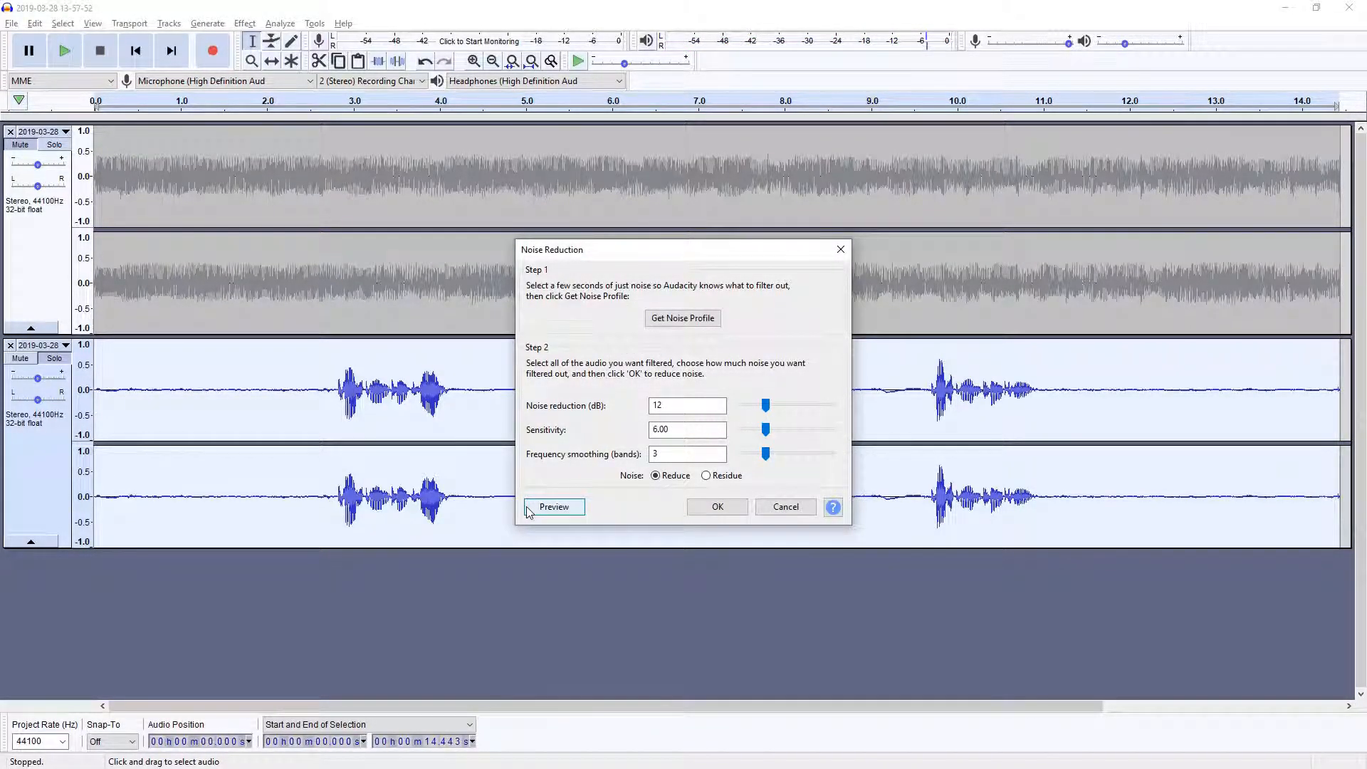
pyautogui.click(716, 507)
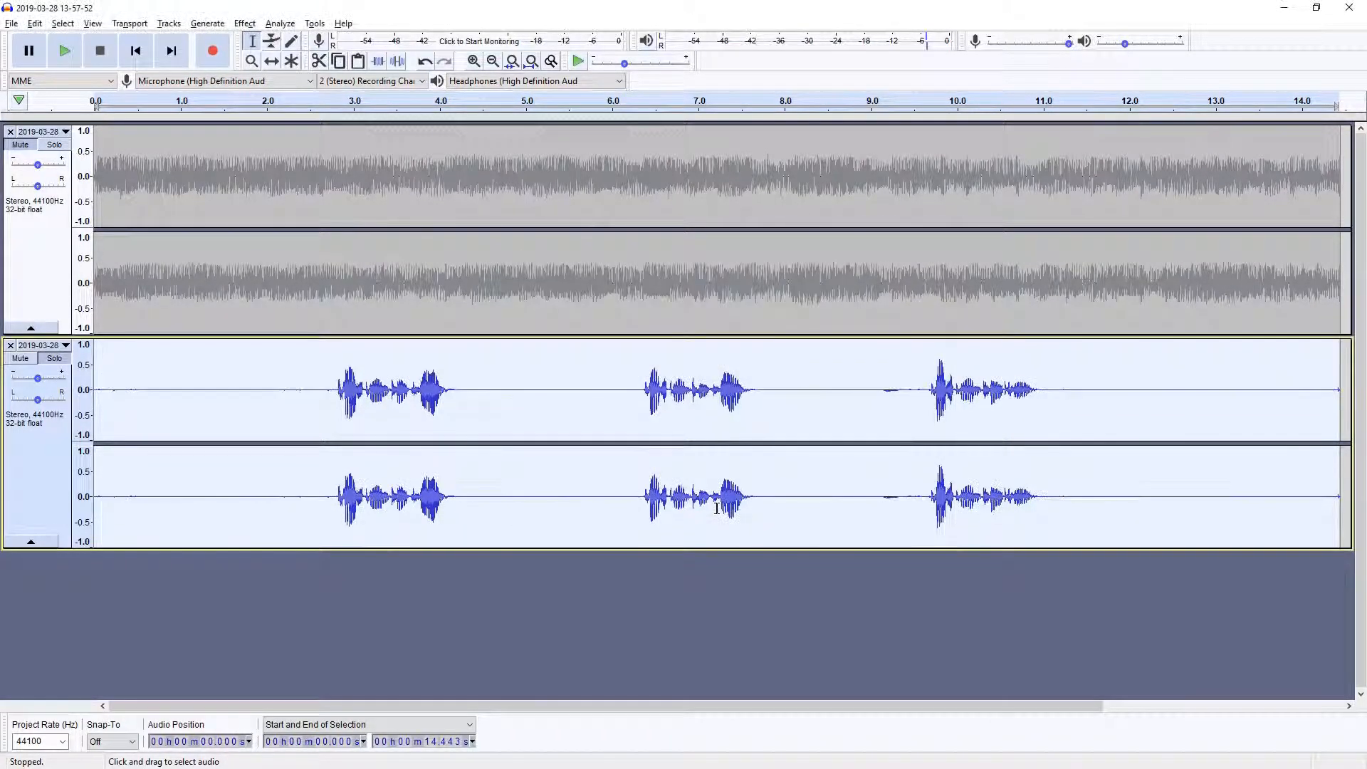
# - Check the voice track's opening silence, and play the leftover noise between about 9.05 and 9.36 seconds
pyautogui.moveTo(313, 390); pyautogui.dragTo(83, 396)
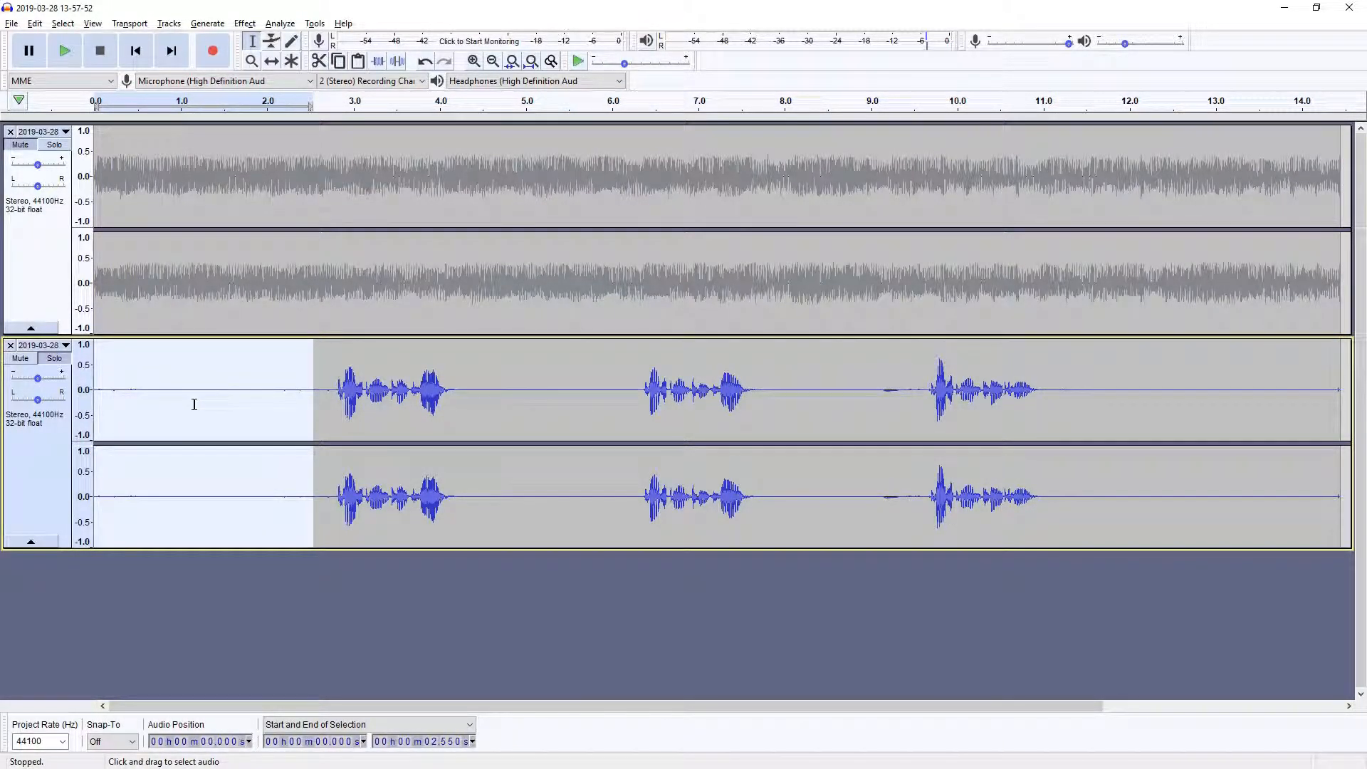
pyautogui.click(900, 390)
pyautogui.moveTo(900, 390); pyautogui.dragTo(875, 390)
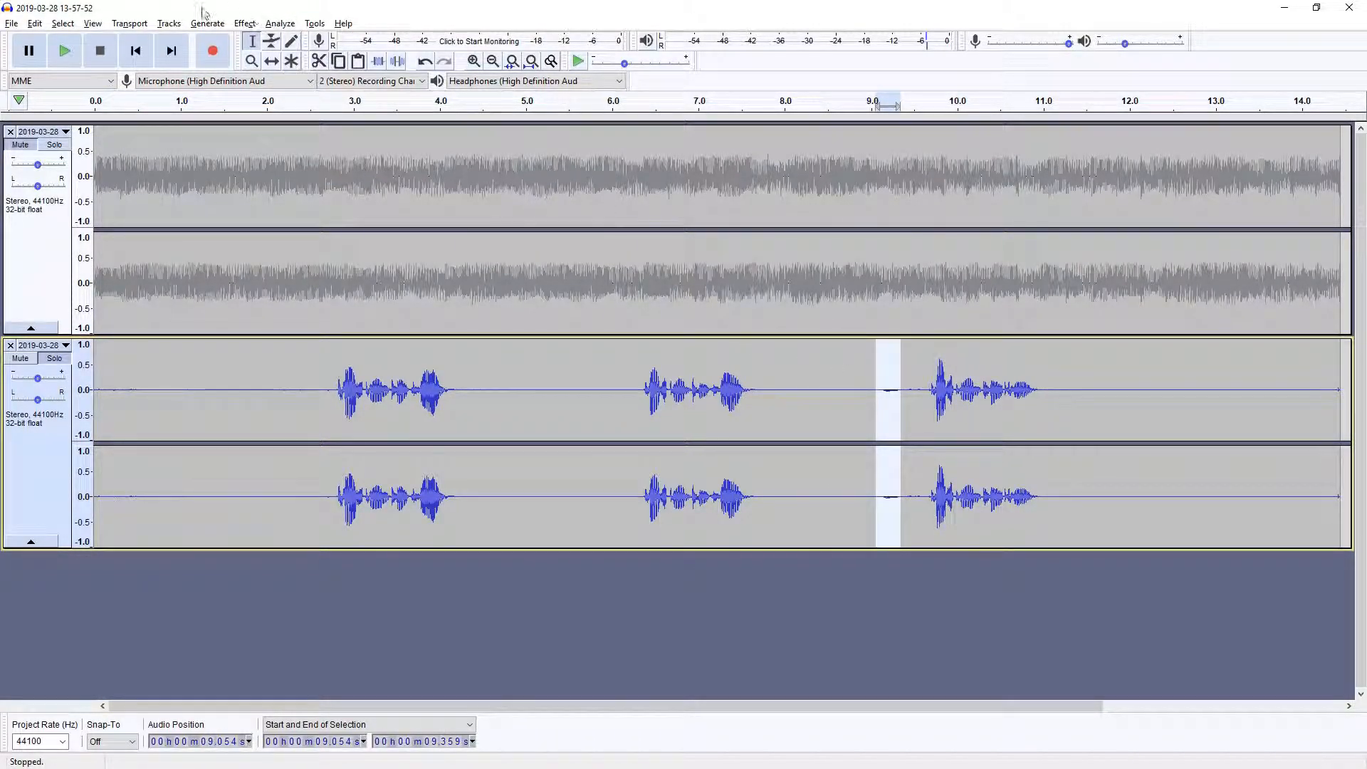
pyautogui.click(65, 51)
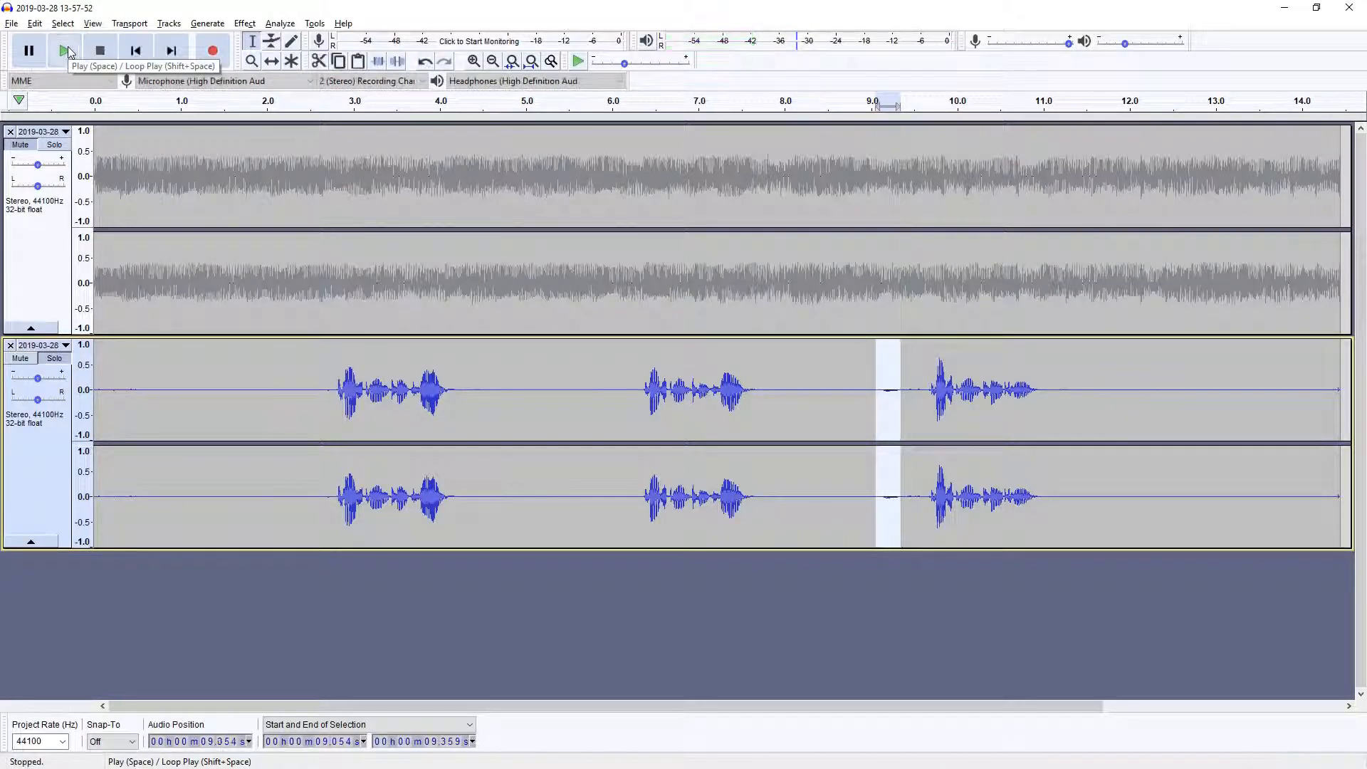
# - Apply a Noise Gate to the entire voice track with -20 dB level reduction, -38 dB threshold and 133 ms attack/decay
pyautogui.click(43, 470)
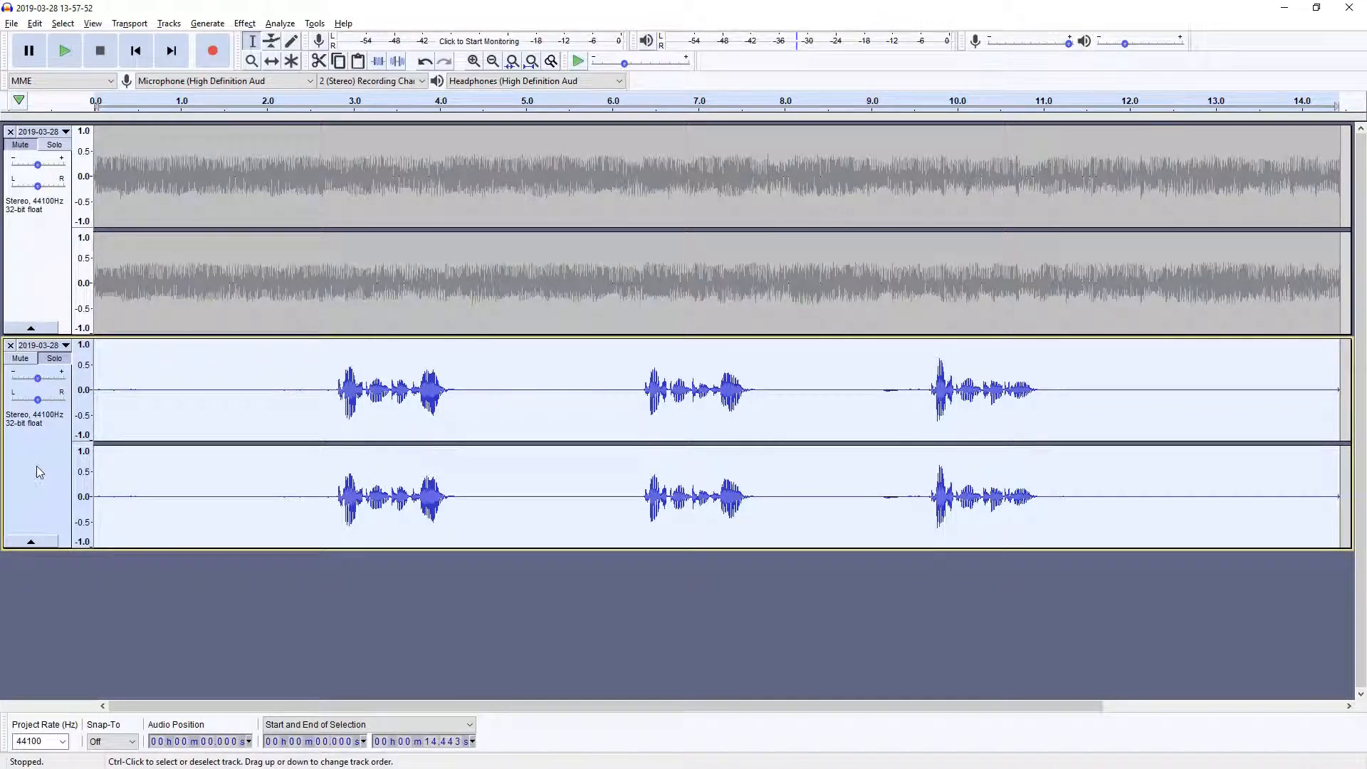
pyautogui.click(245, 24)
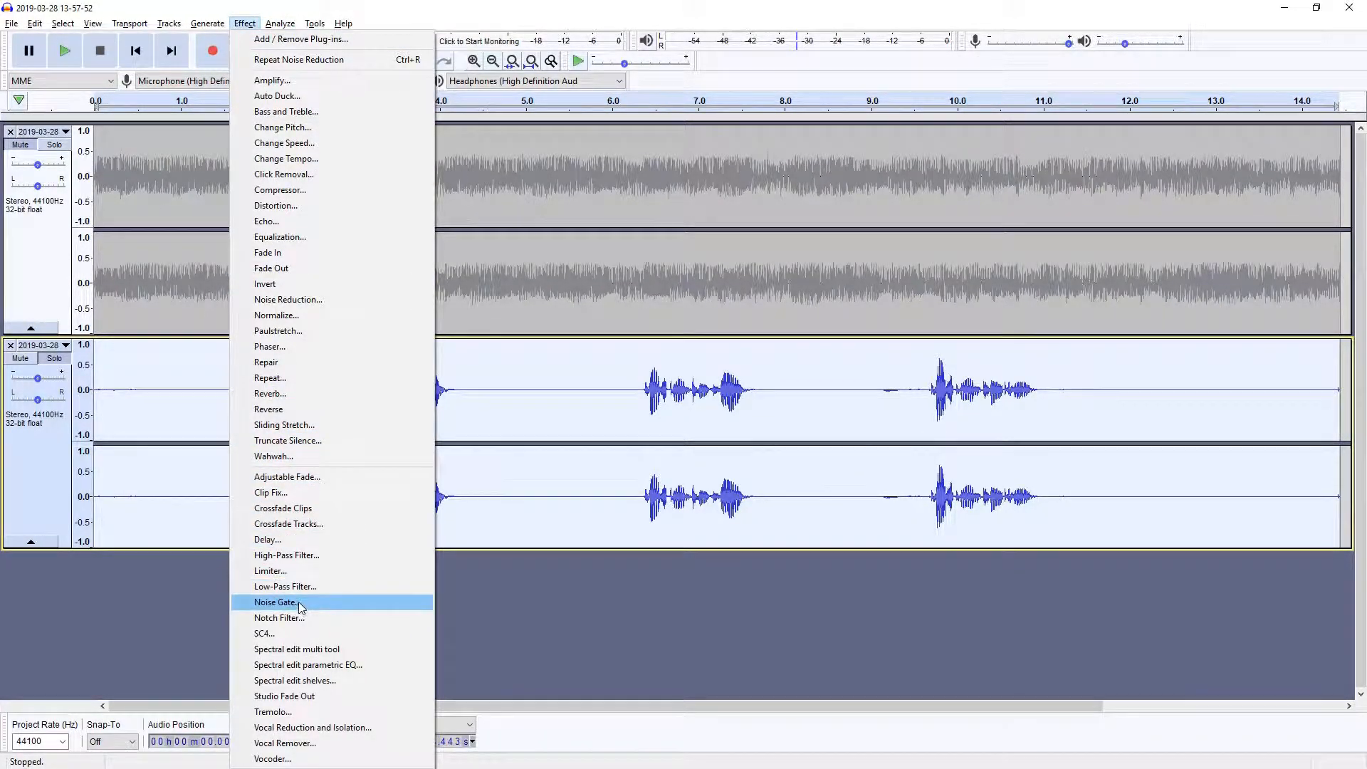
pyautogui.click(276, 602)
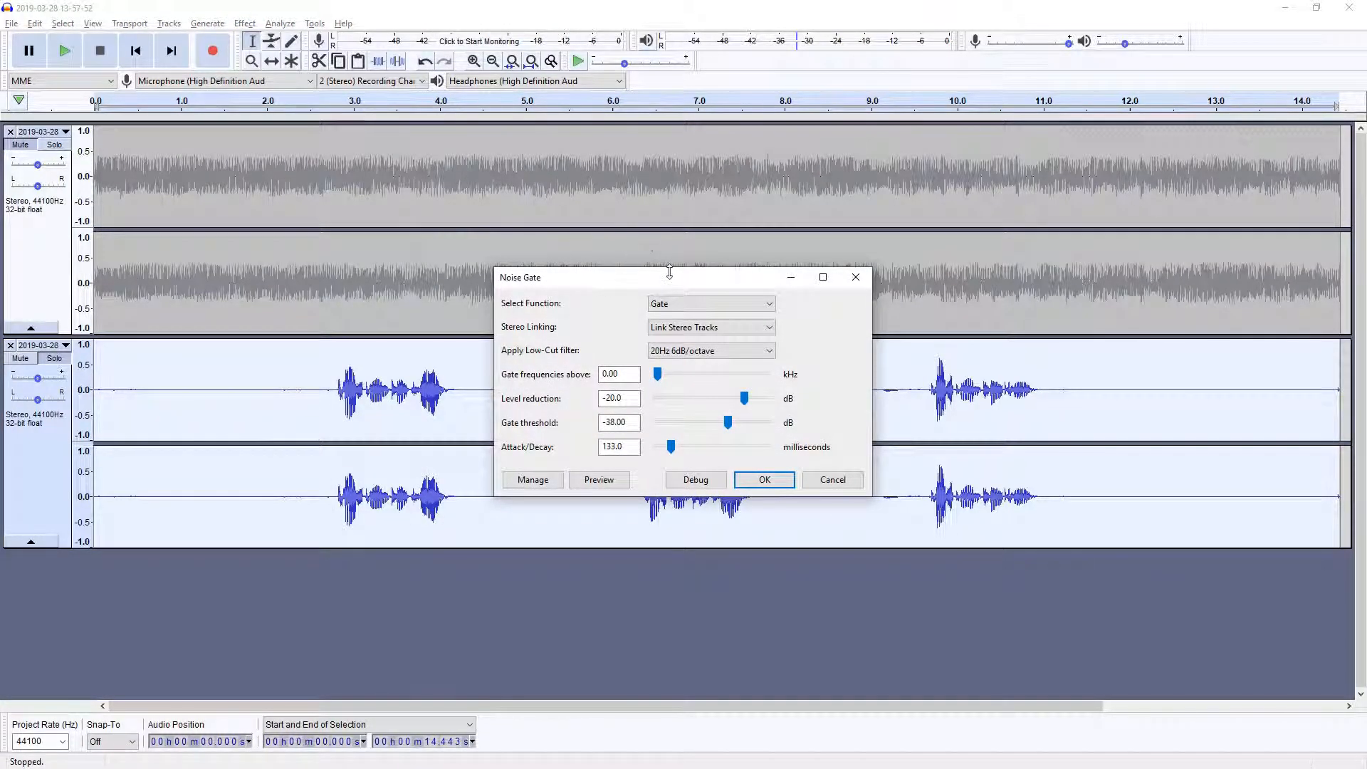
pyautogui.moveTo(680, 284); pyautogui.dragTo(502, 116)
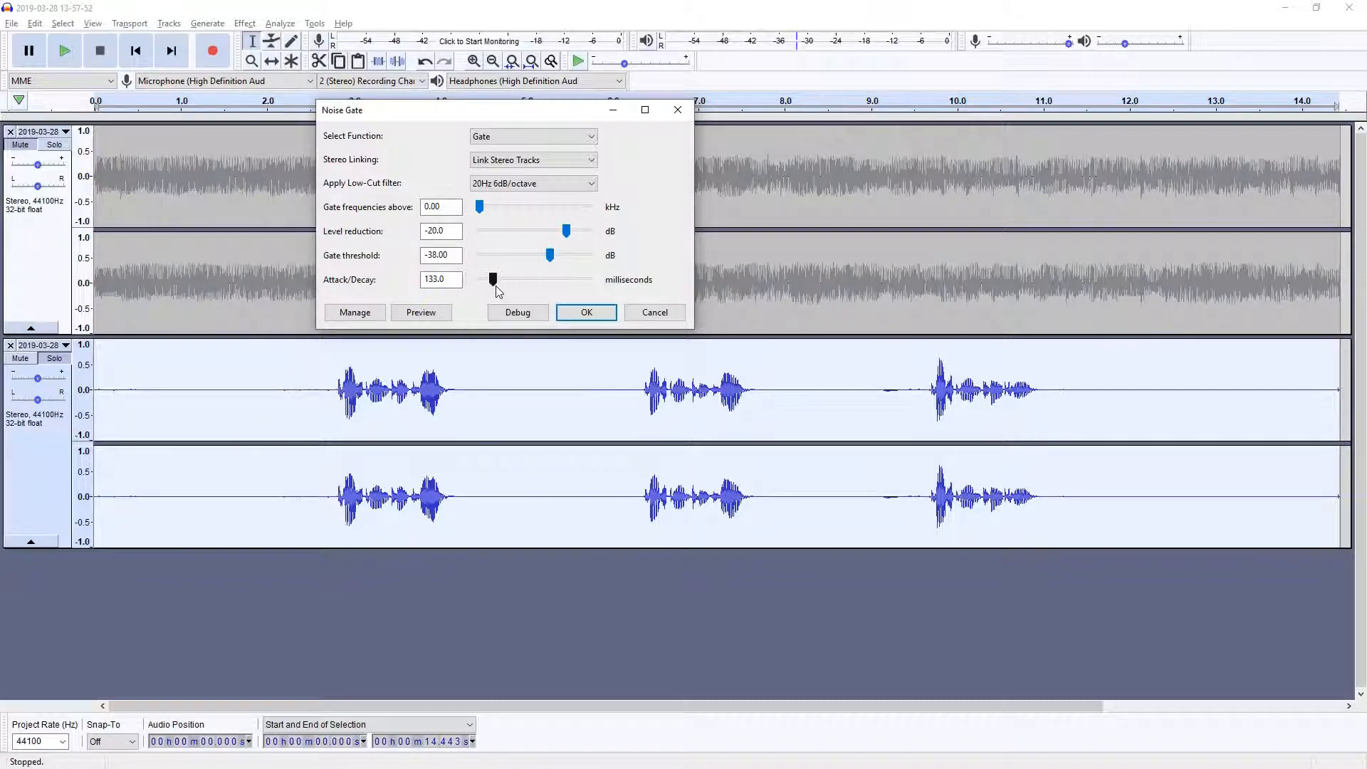
pyautogui.click(586, 312)
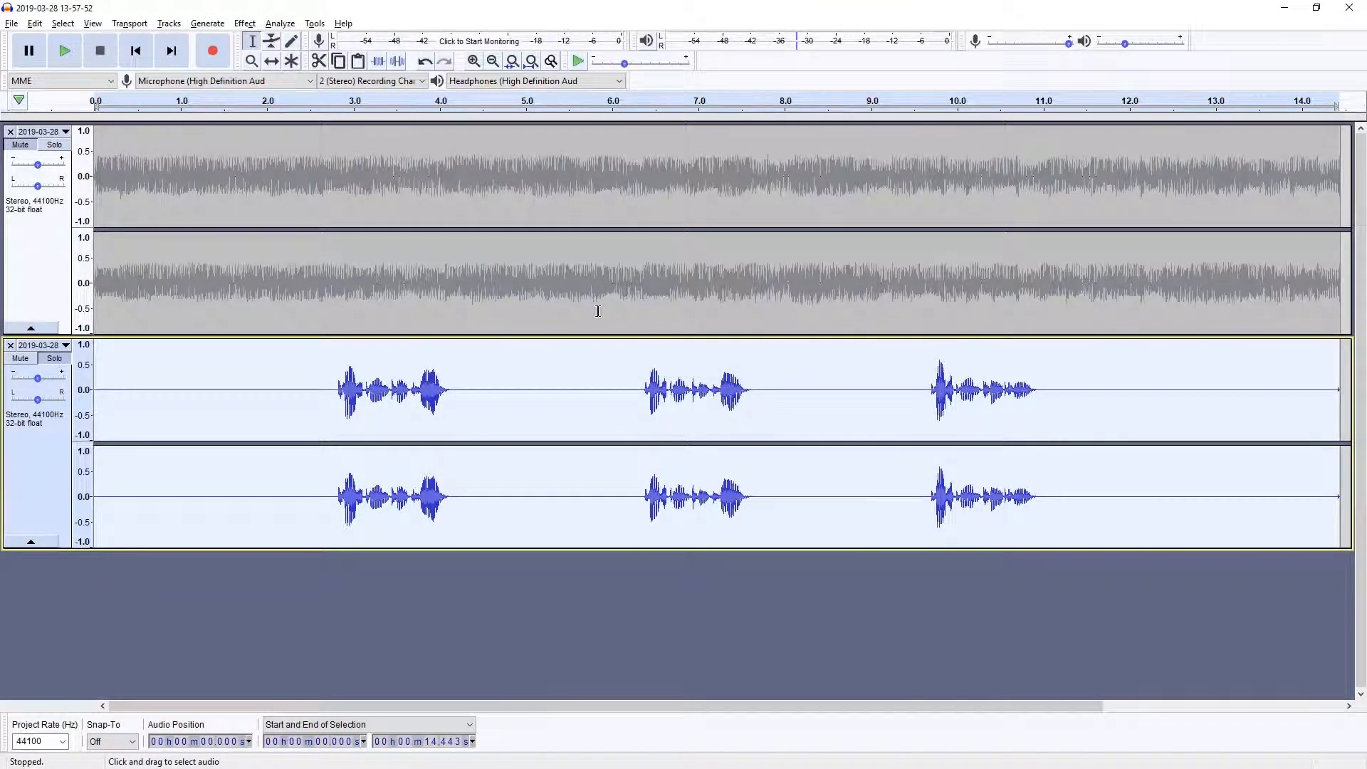
# - Inspect the gaps between the spoken phrases on the voice track and play the whole track
pyautogui.moveTo(928, 393); pyautogui.dragTo(758, 391)
pyautogui.moveTo(633, 399); pyautogui.dragTo(461, 397)
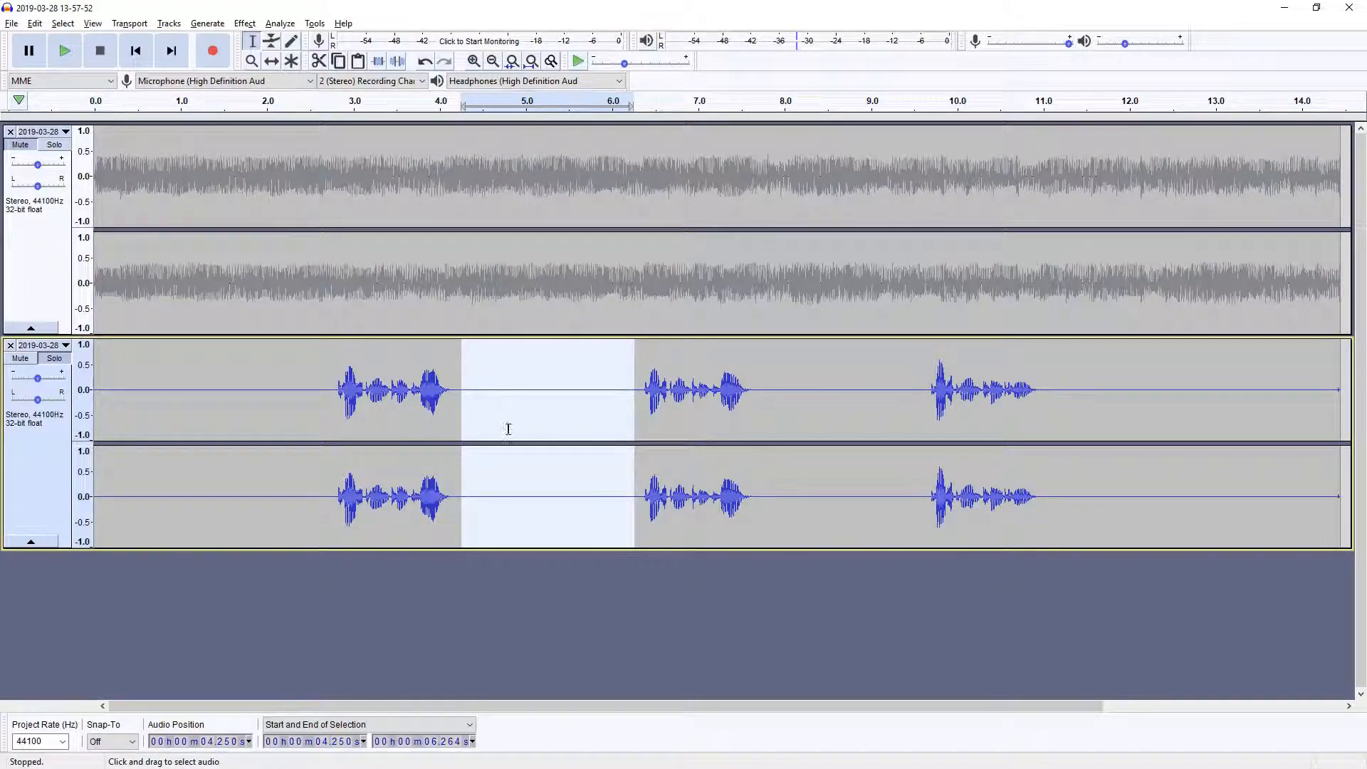
pyautogui.click(39, 463)
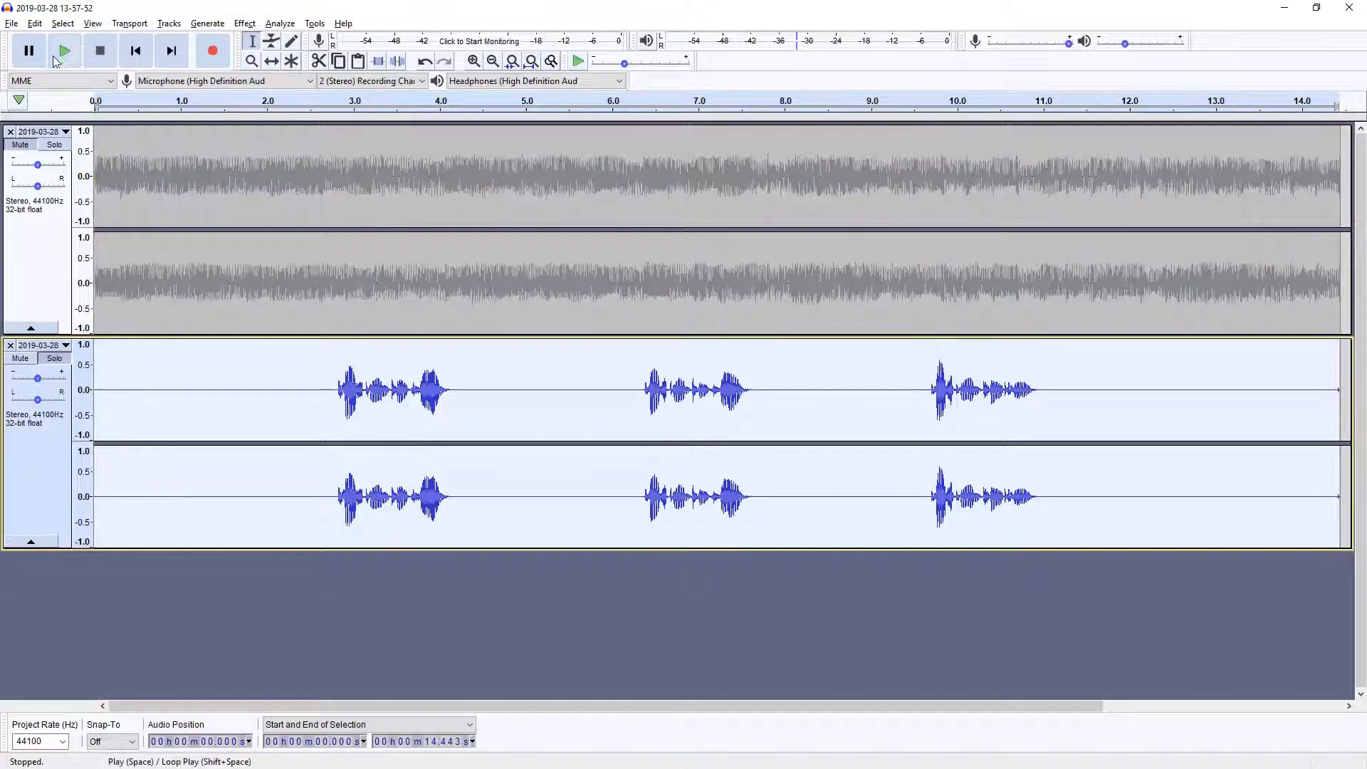
pyautogui.click(65, 55)
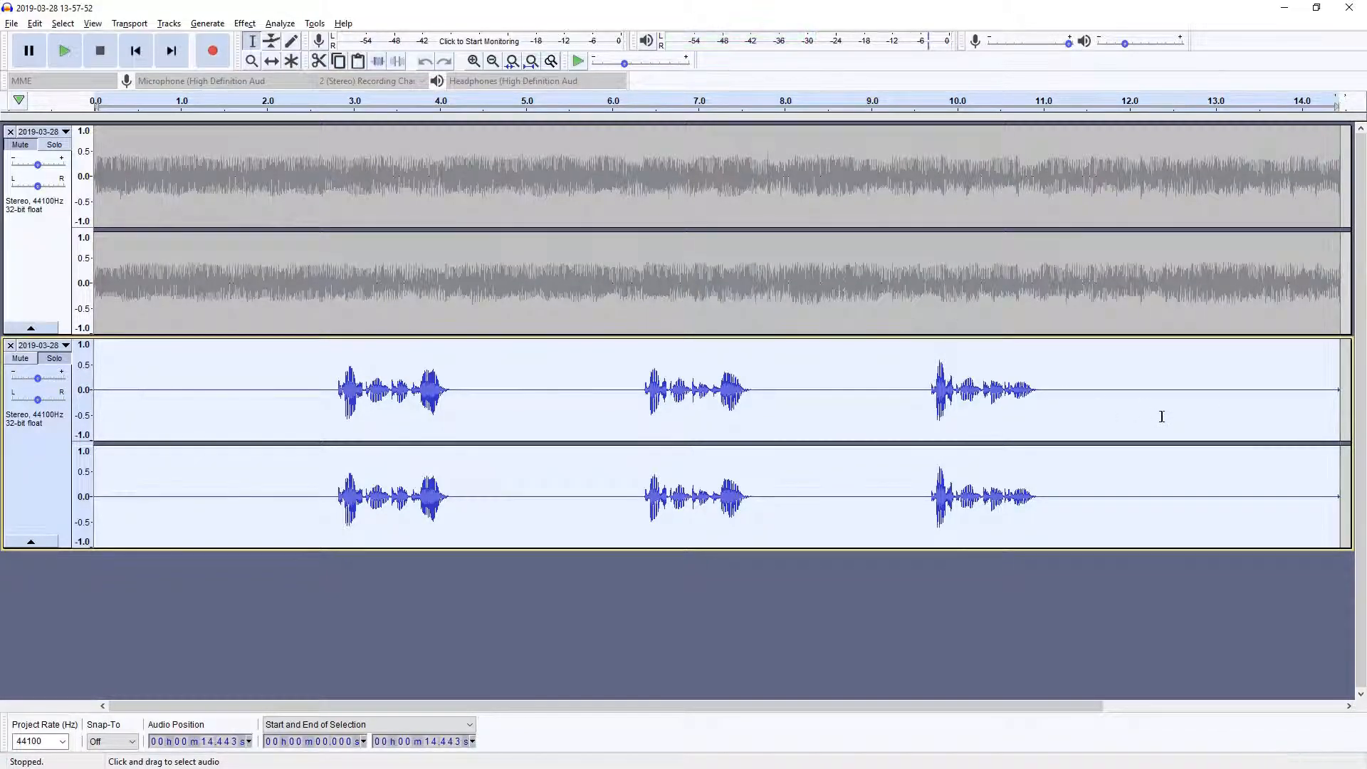
# - Silence the leftover blip at the end of the voice track, from about 14.29 seconds to its end
pyautogui.moveTo(1327, 388); pyautogui.dragTo(1342, 389)
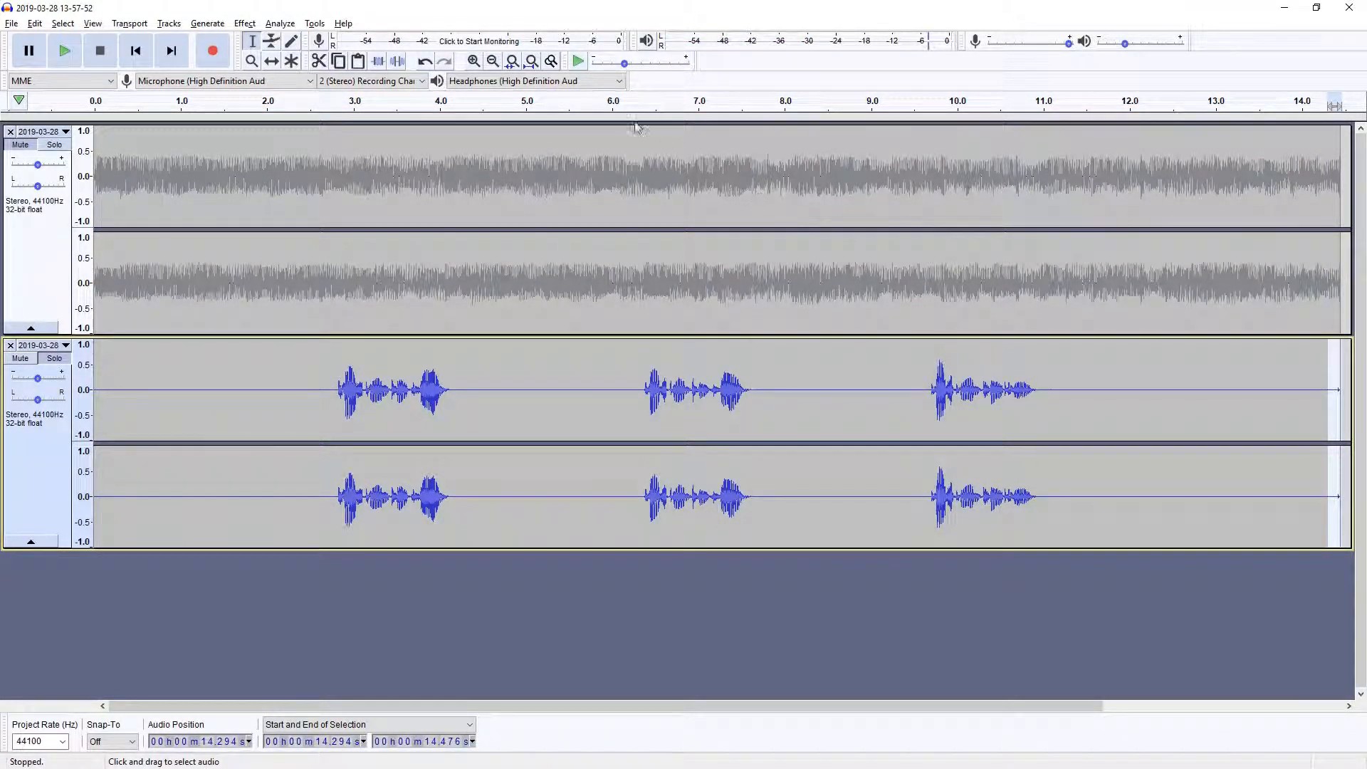
pyautogui.click(400, 67)
# - Normalize the entire voice track to a -1.0 dB peak amplitude with DC offset removal enabled
pyautogui.click(30, 487)
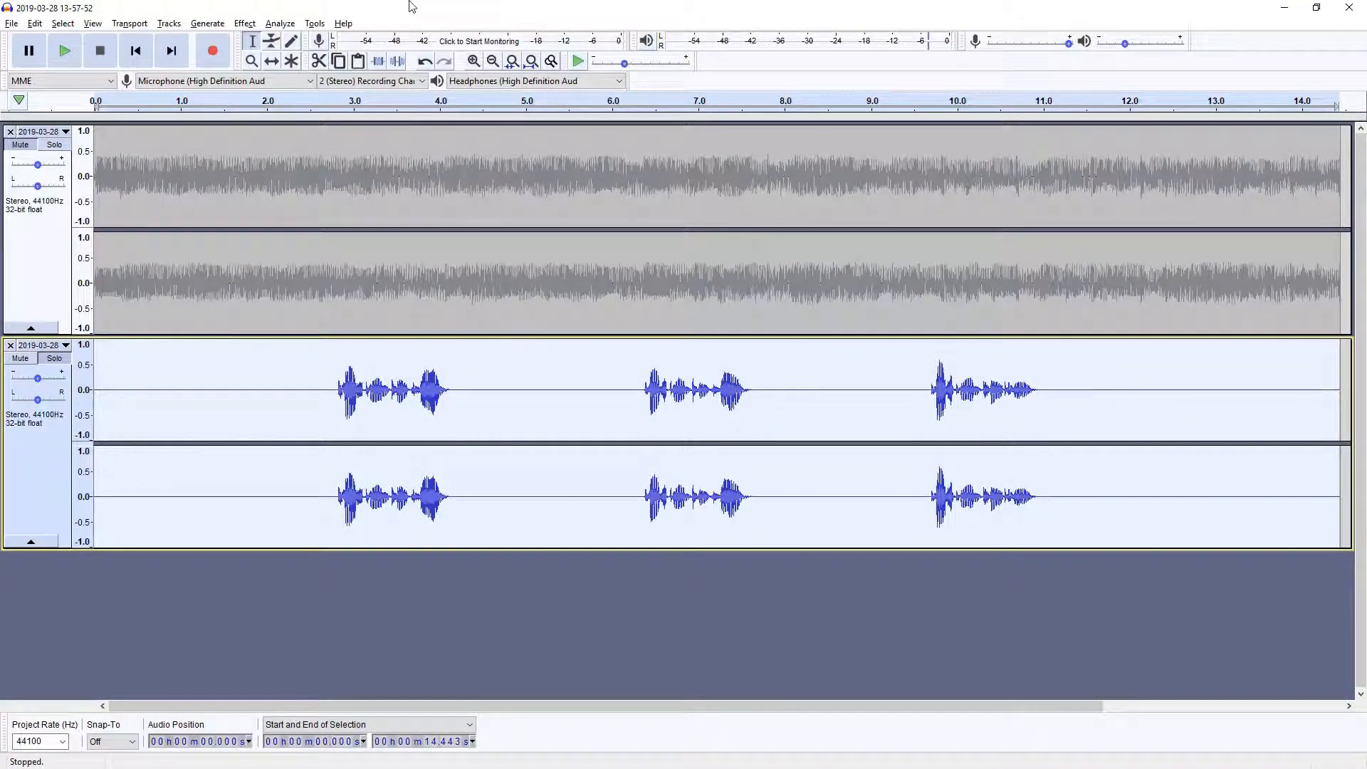
pyautogui.click(244, 24)
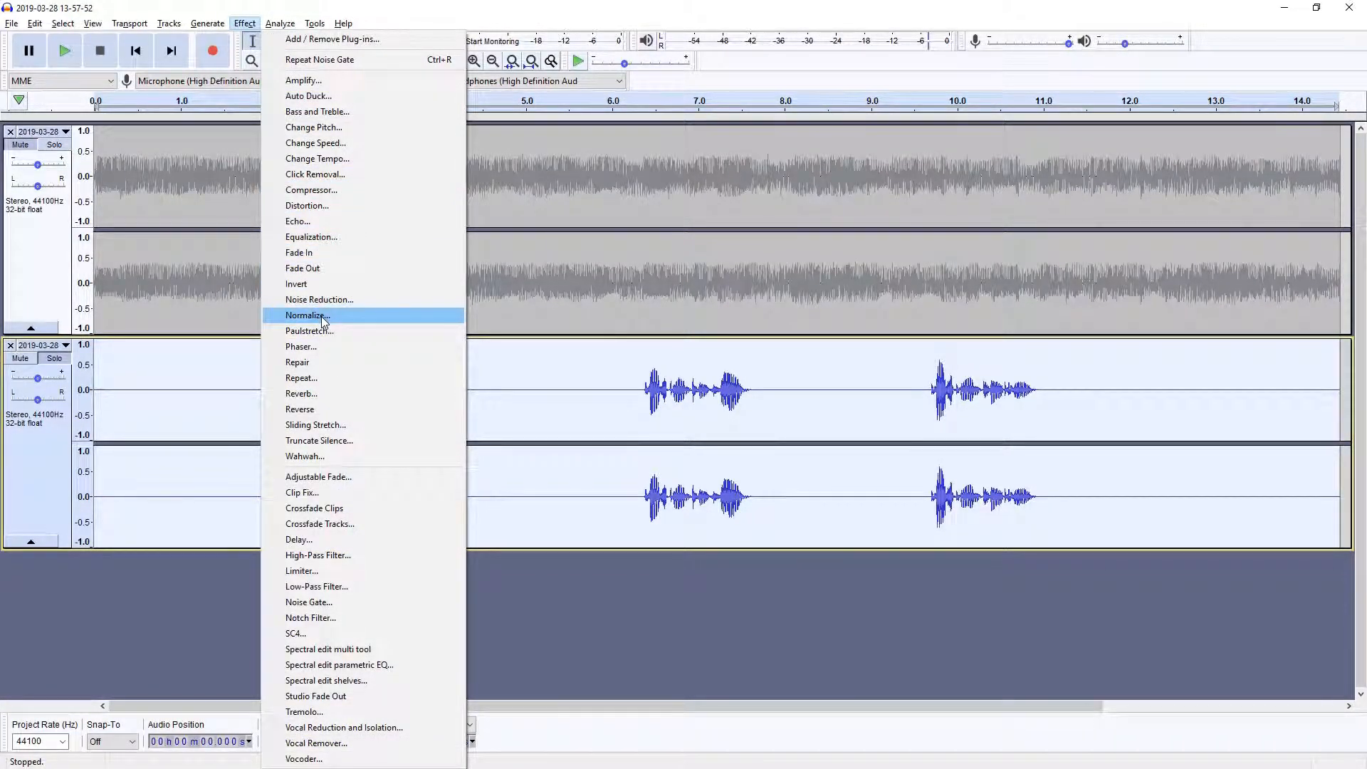
pyautogui.click(324, 322)
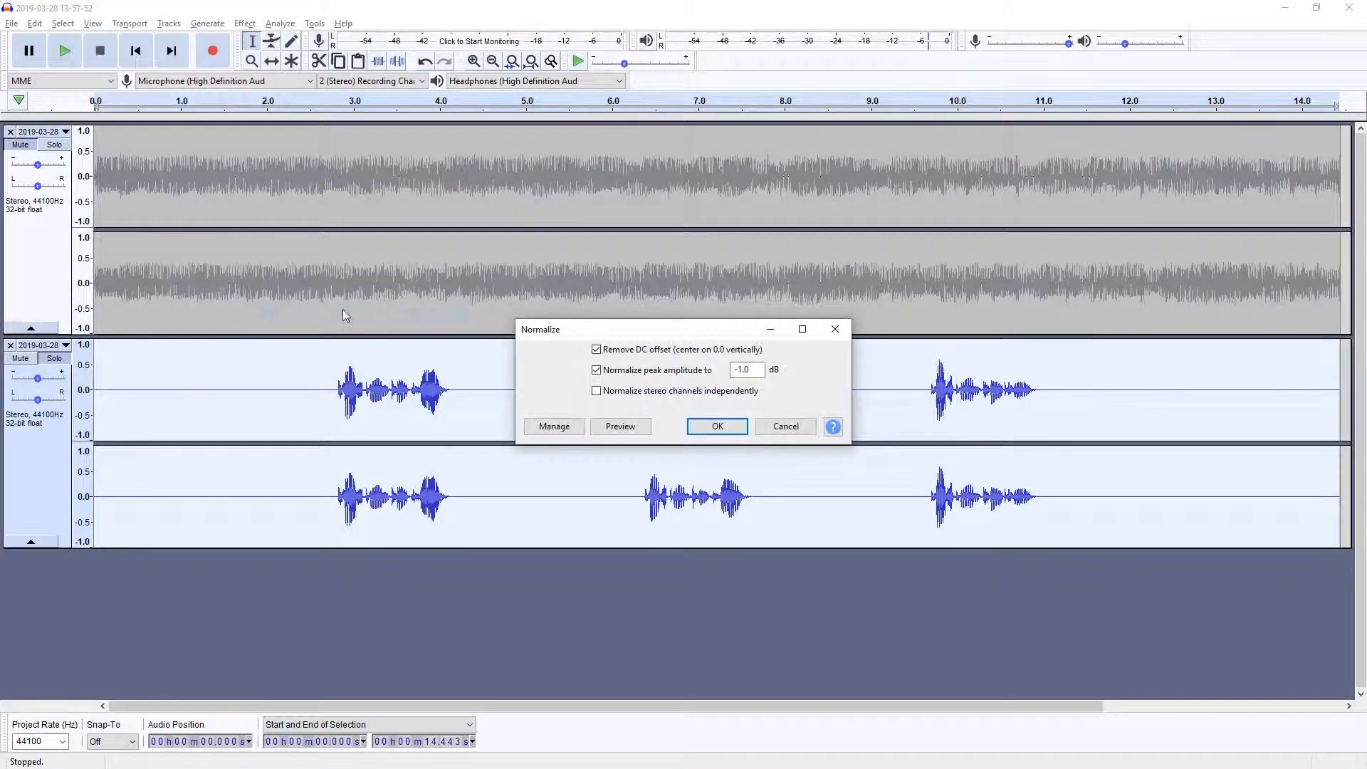
pyautogui.click(718, 427)
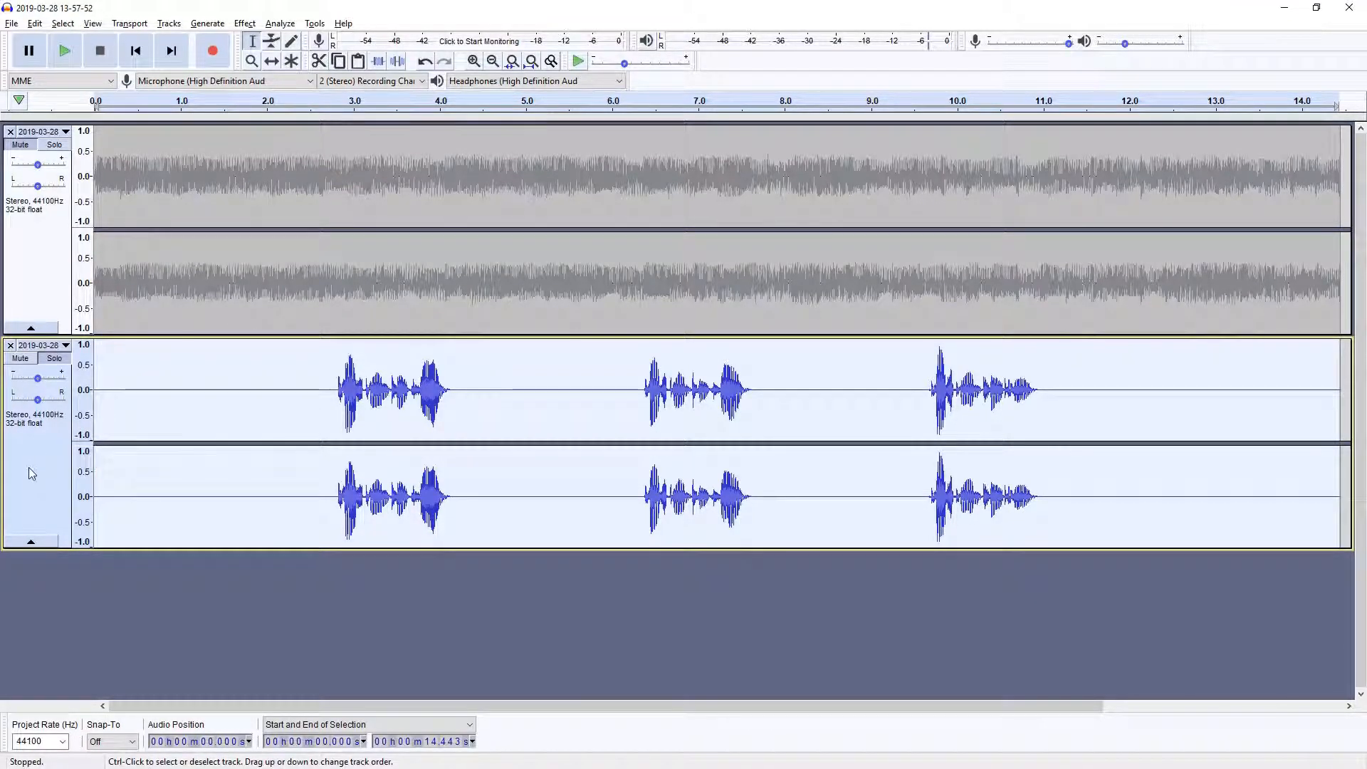
# - Switch the solo from the voice track to the upper track, play a few seconds of it, and stop playback
pyautogui.click(36, 281)
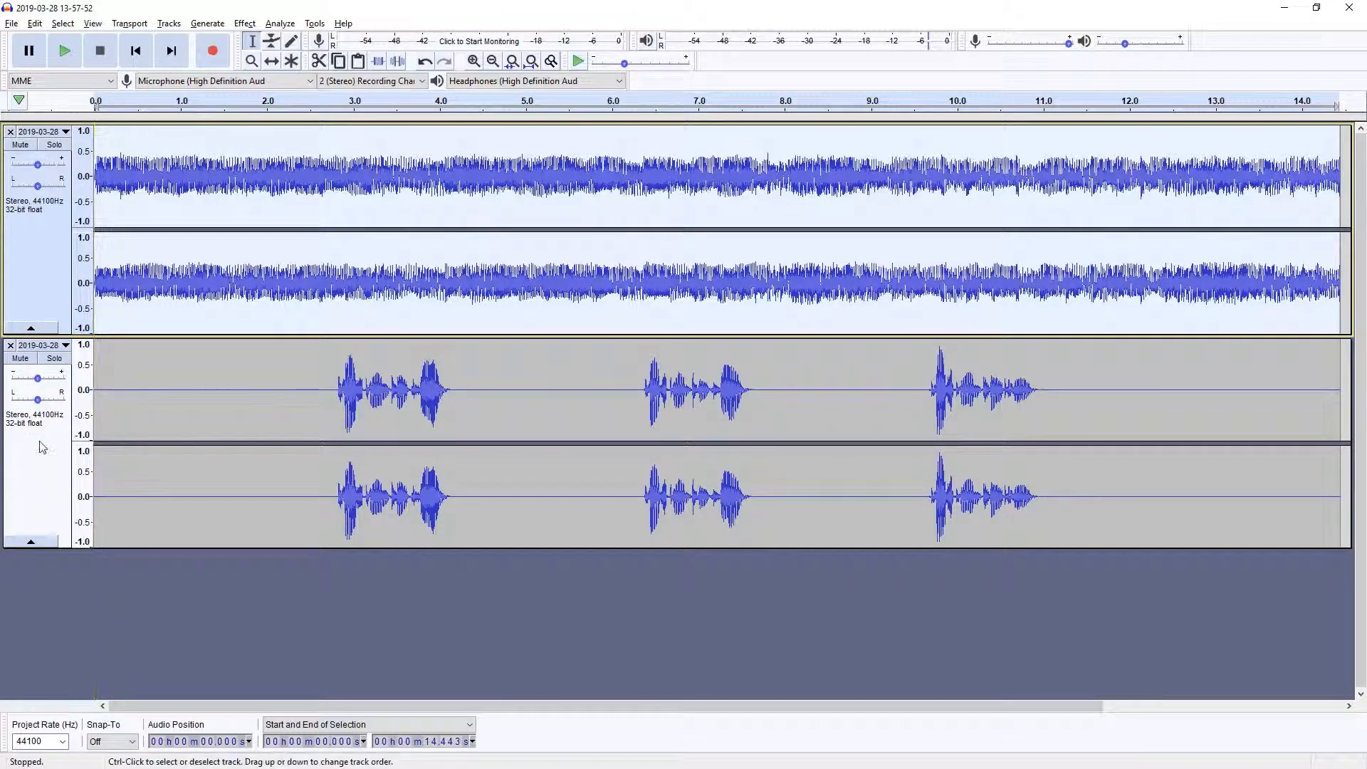
pyautogui.click(54, 144)
pyautogui.click(64, 52)
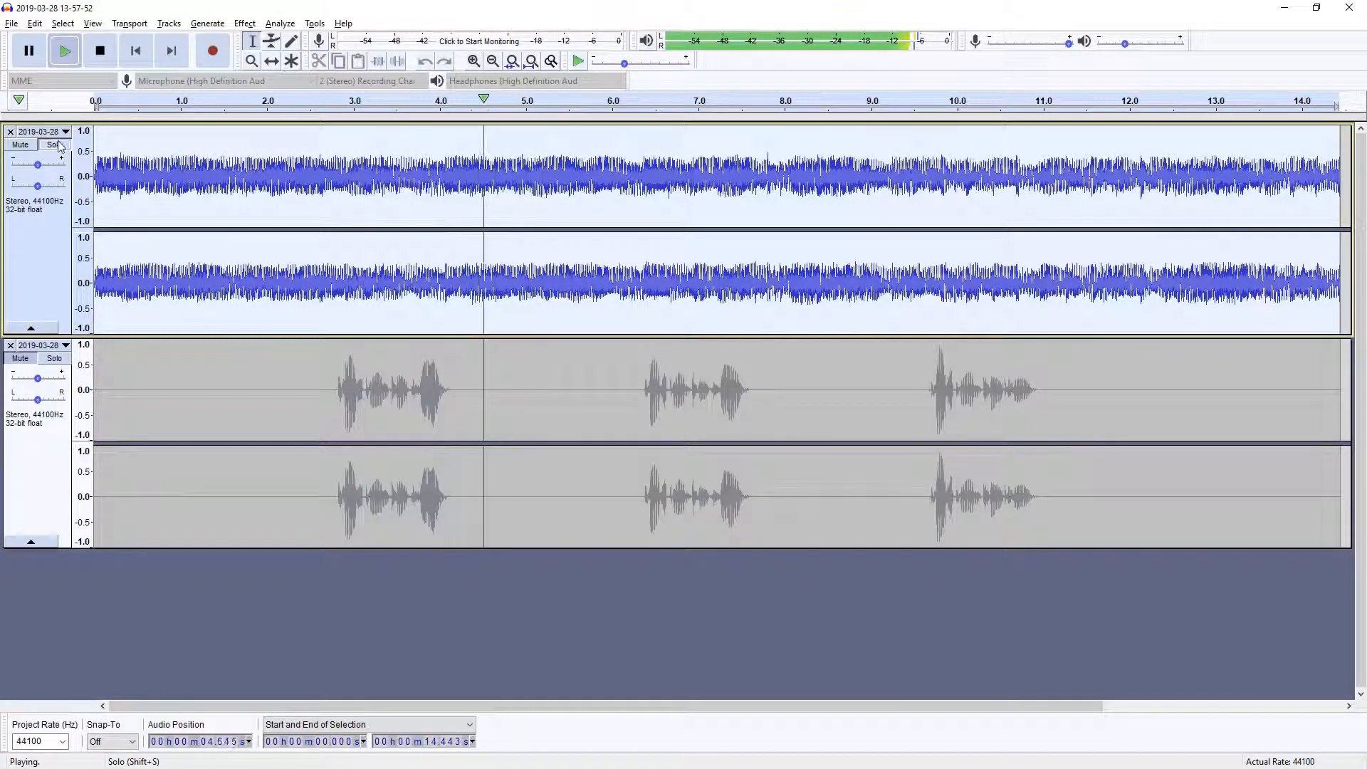
pyautogui.click(98, 49)
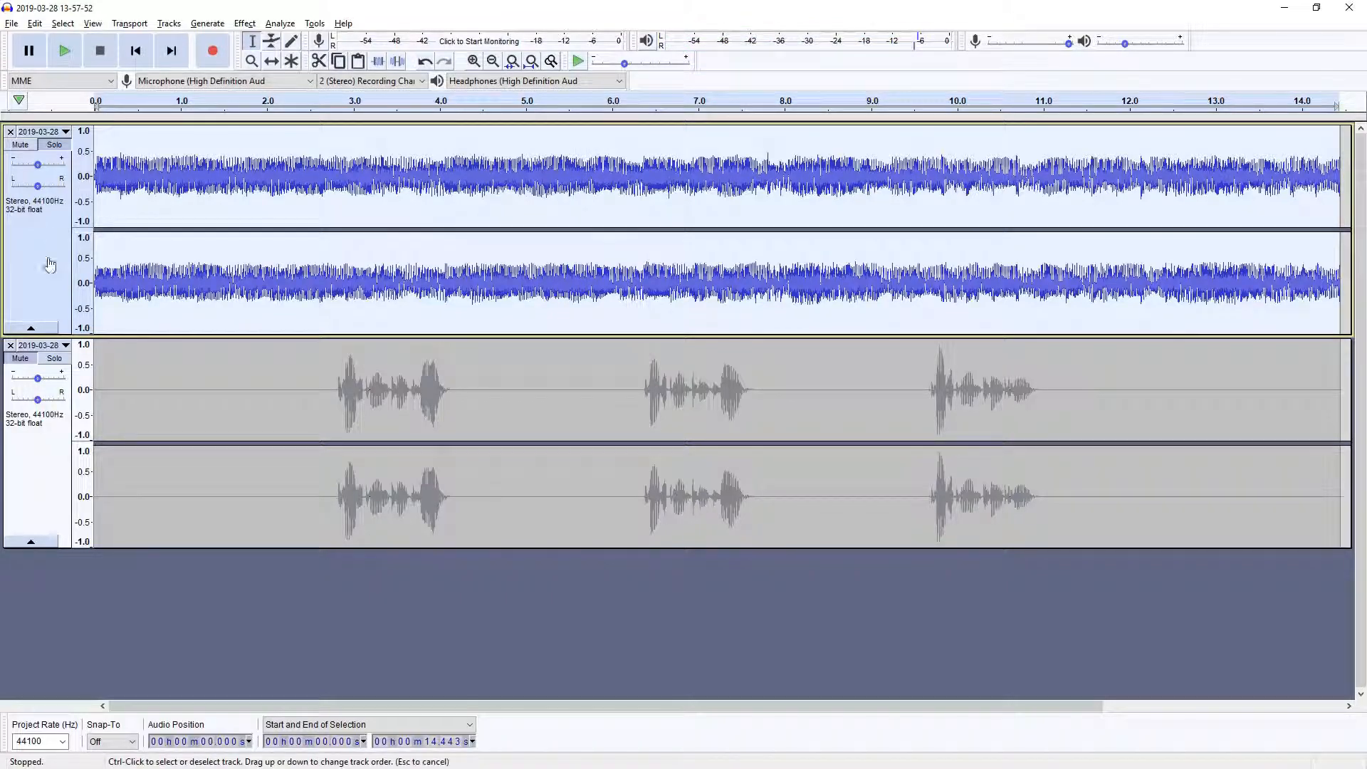
# - Normalize the upper track to a -1.0 dB peak amplitude with DC offset removal enabled
pyautogui.click(280, 26)
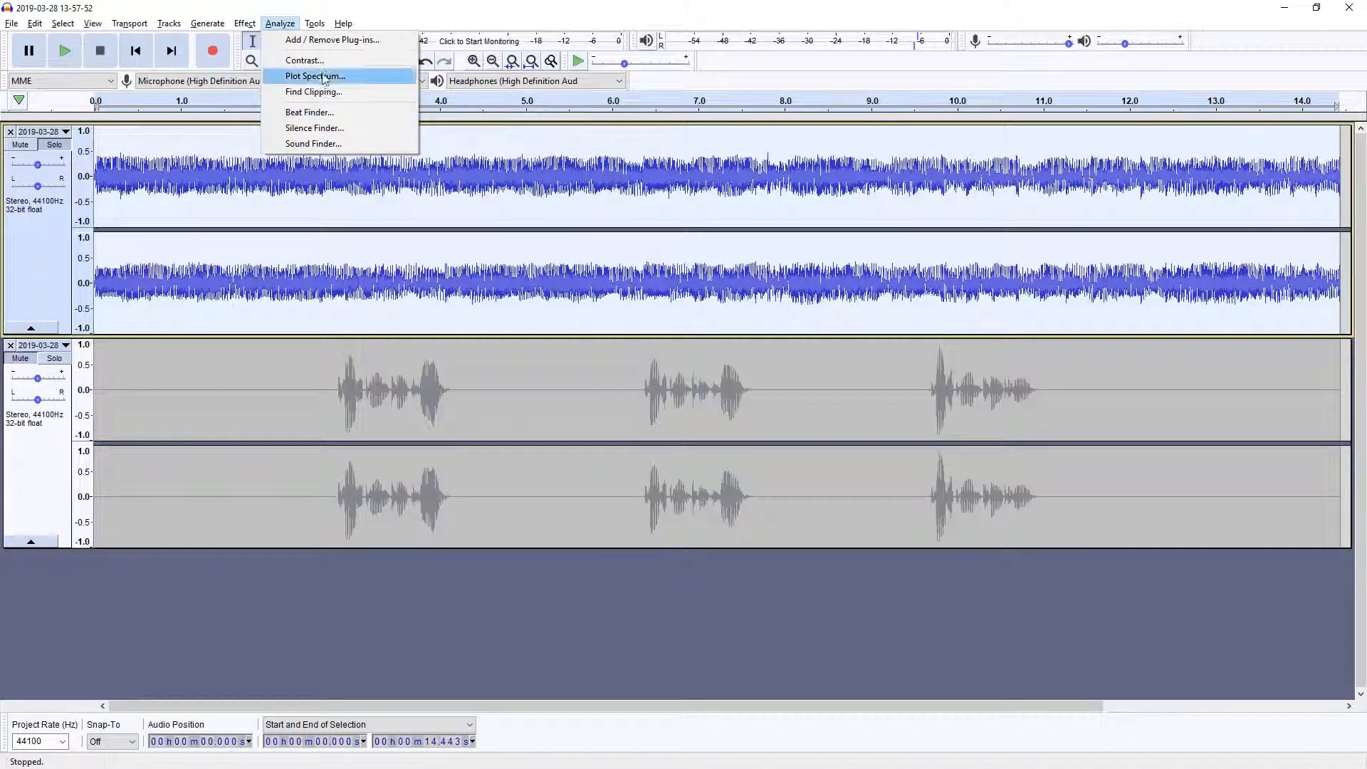
pyautogui.moveTo(250, 28)
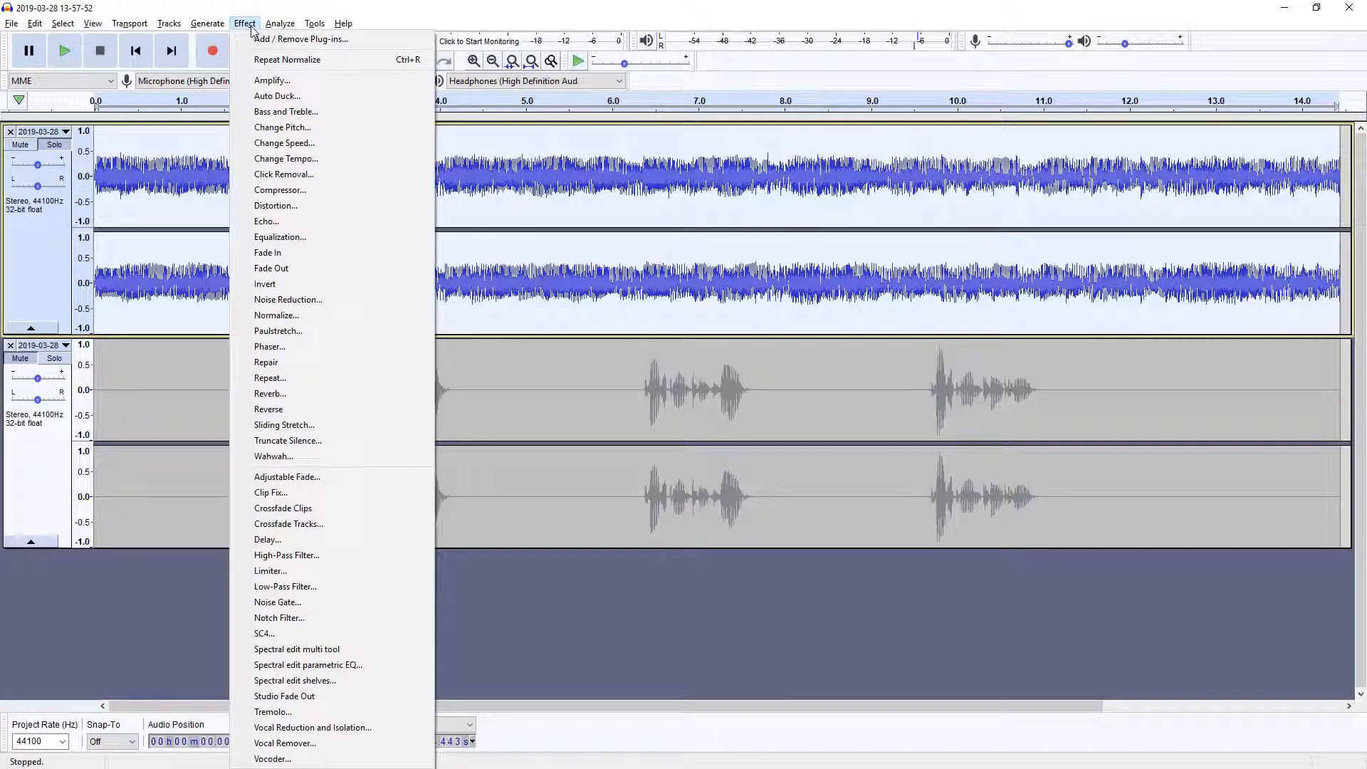
pyautogui.click(293, 317)
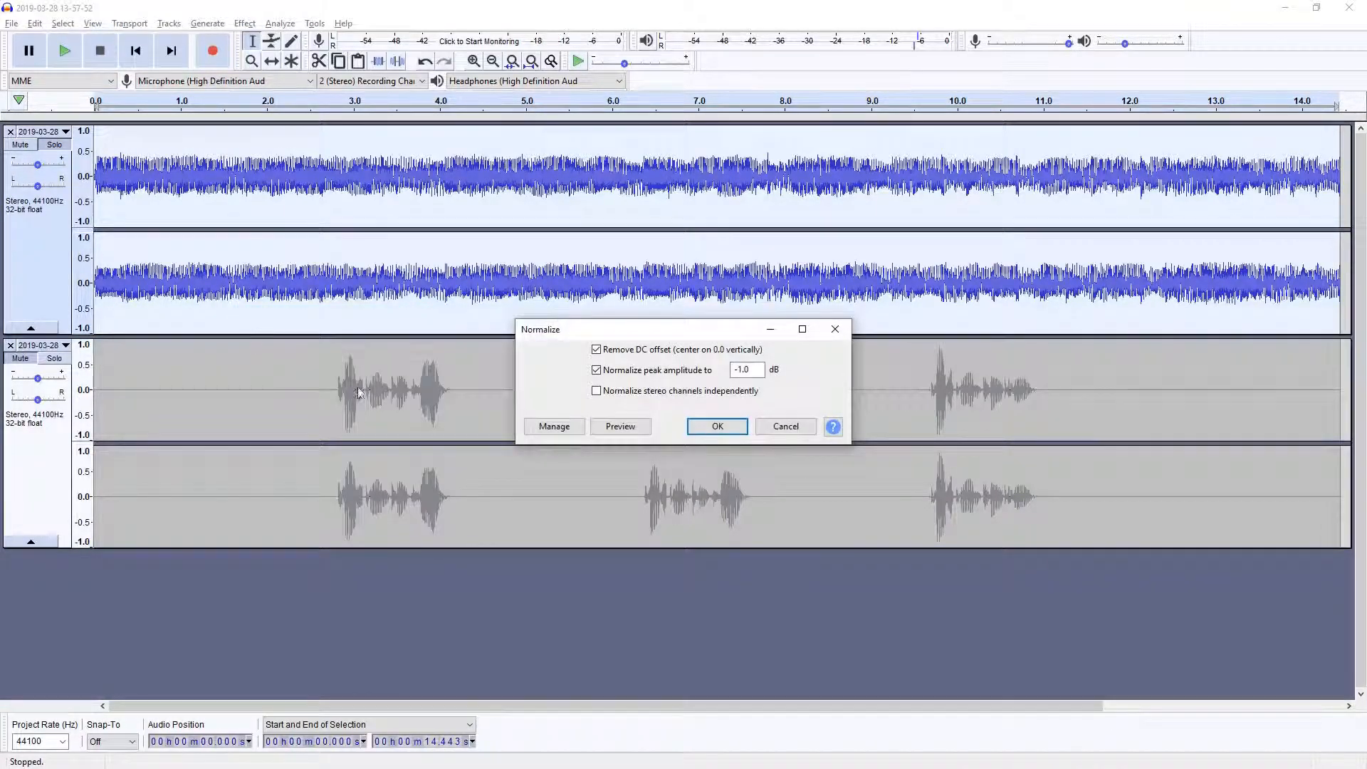
pyautogui.click(717, 427)
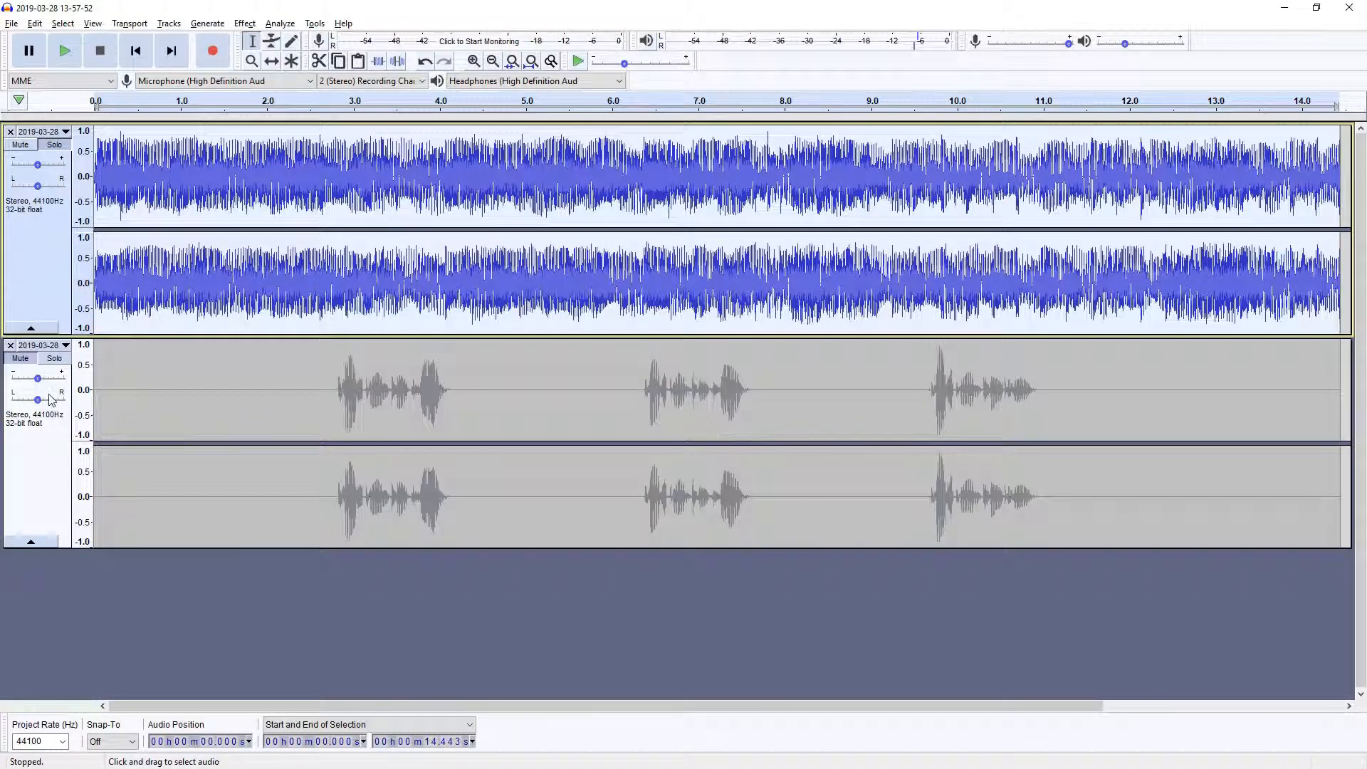
# - Play a few seconds of the normalized upper track, unmute the voice track, and play both tracks together
pyautogui.click(64, 51)
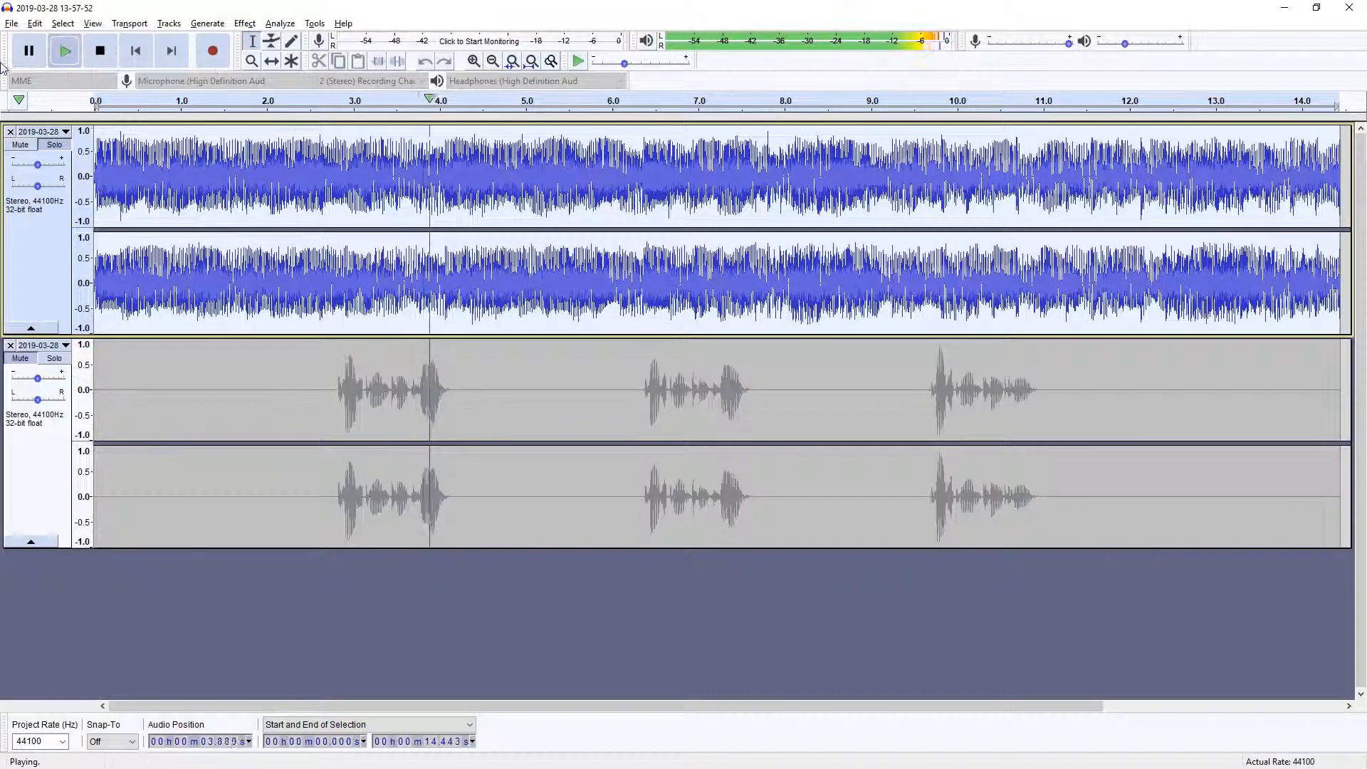
pyautogui.click(107, 59)
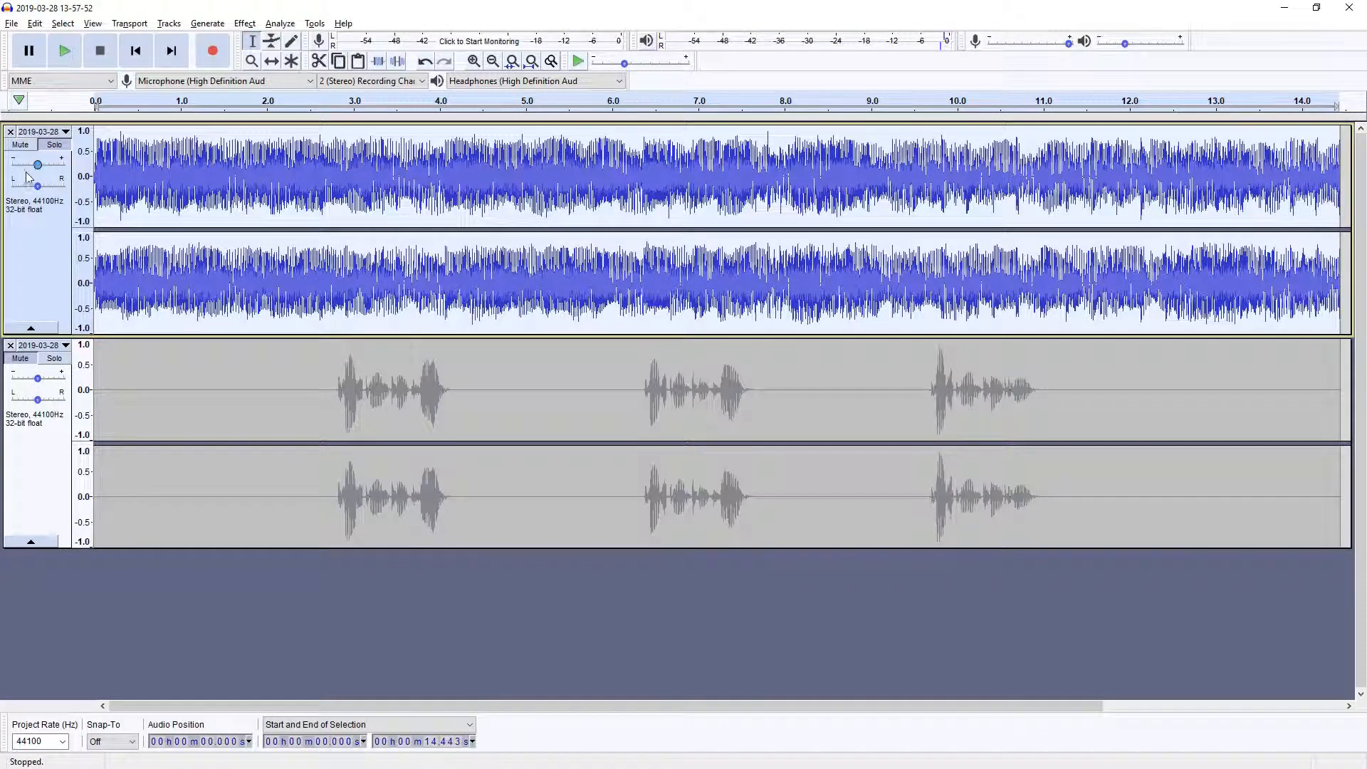
pyautogui.click(26, 360)
pyautogui.click(64, 56)
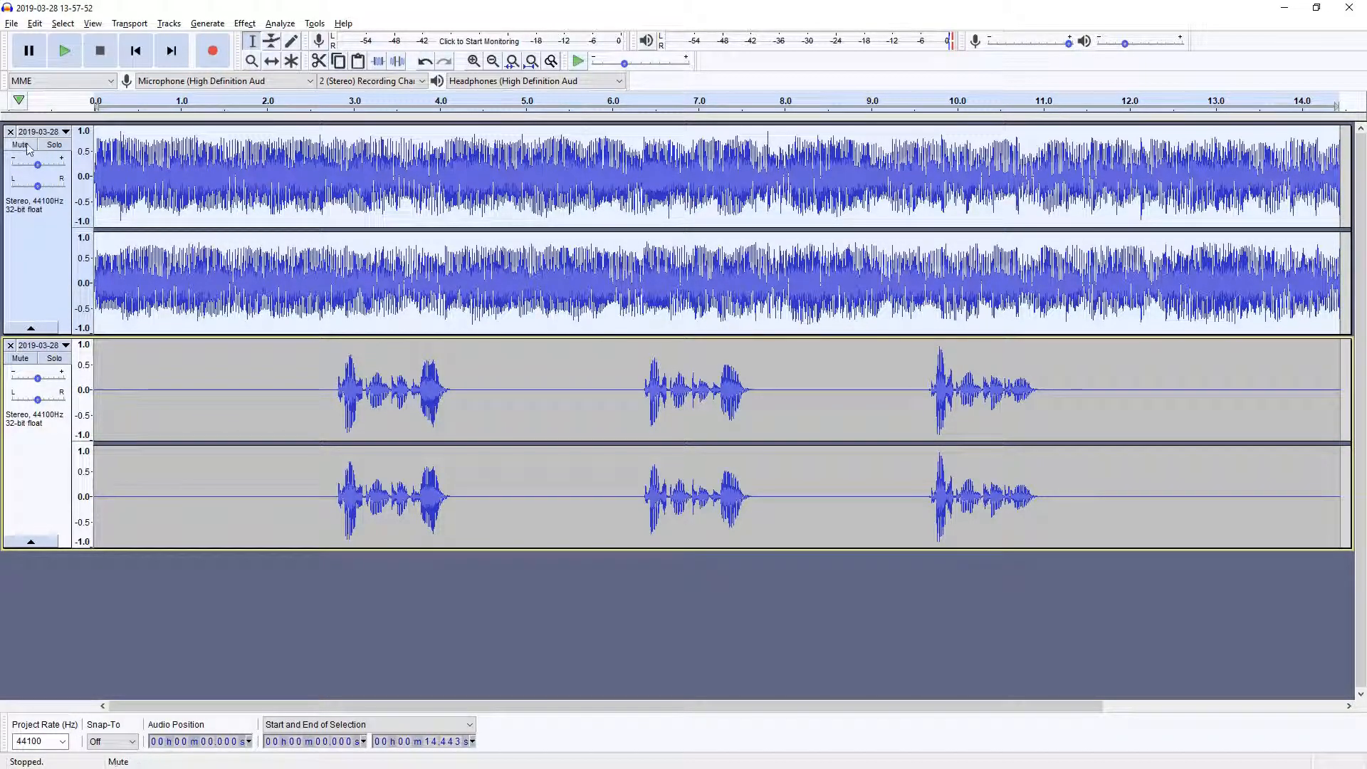
# - Try a lower gain on the upper track while playing the mix, and return the gain to the middle
pyautogui.moveTo(36, 164); pyautogui.dragTo(15, 170)
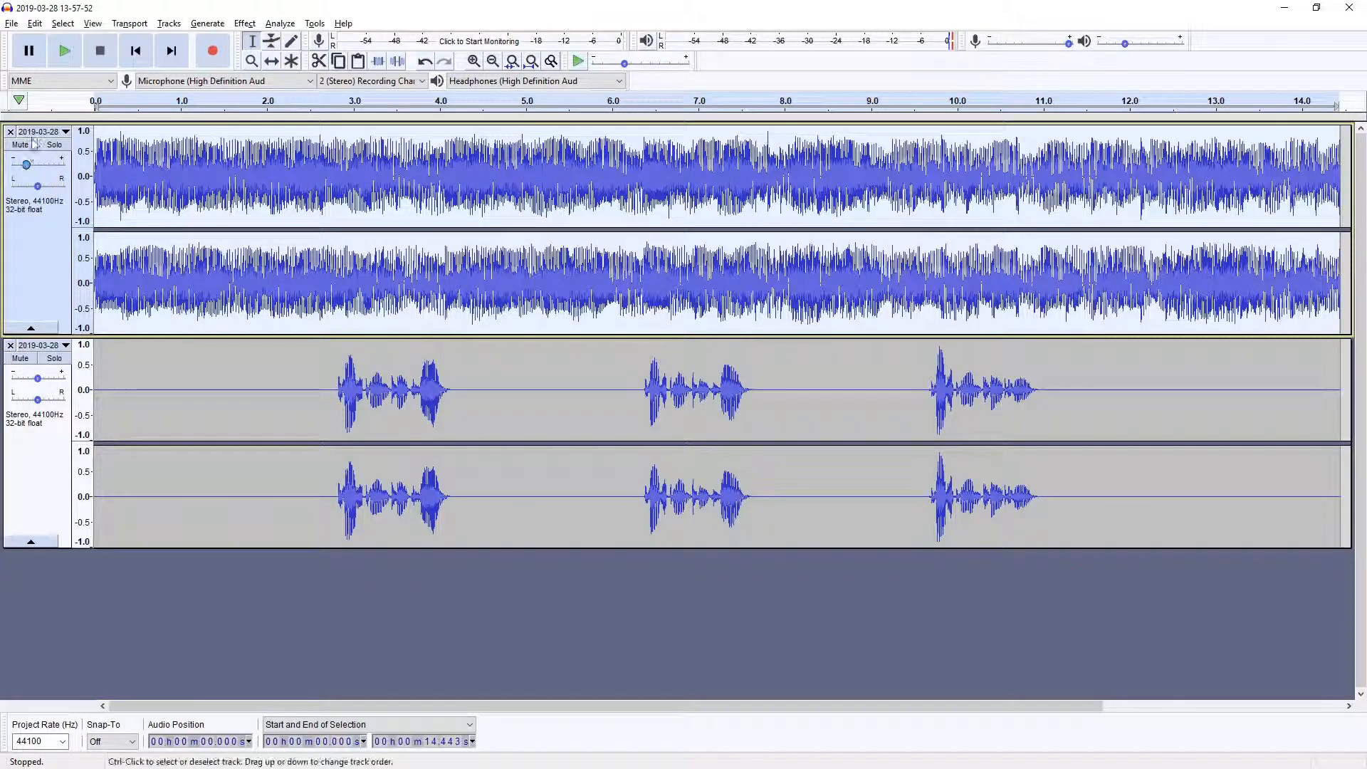
pyautogui.click(64, 65)
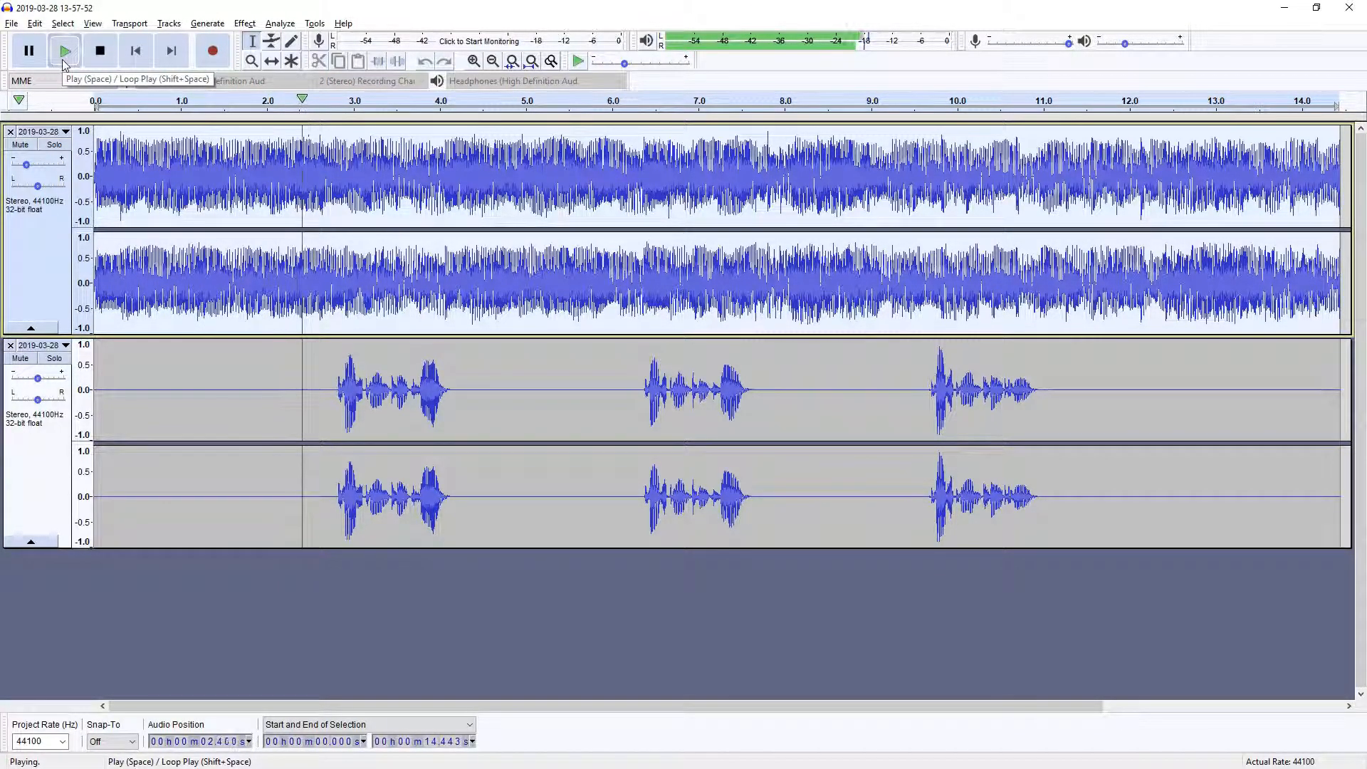
pyautogui.click(99, 50)
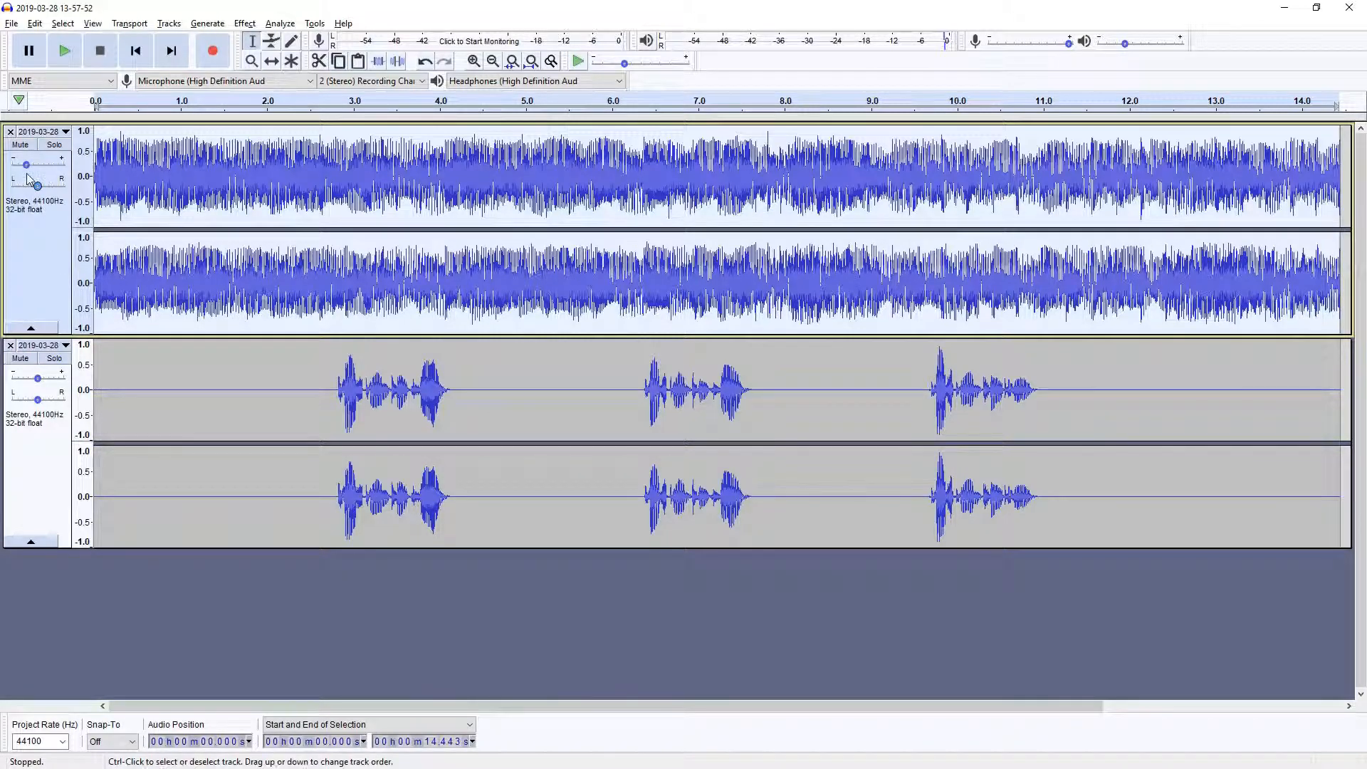
pyautogui.moveTo(28, 170); pyautogui.dragTo(47, 172)
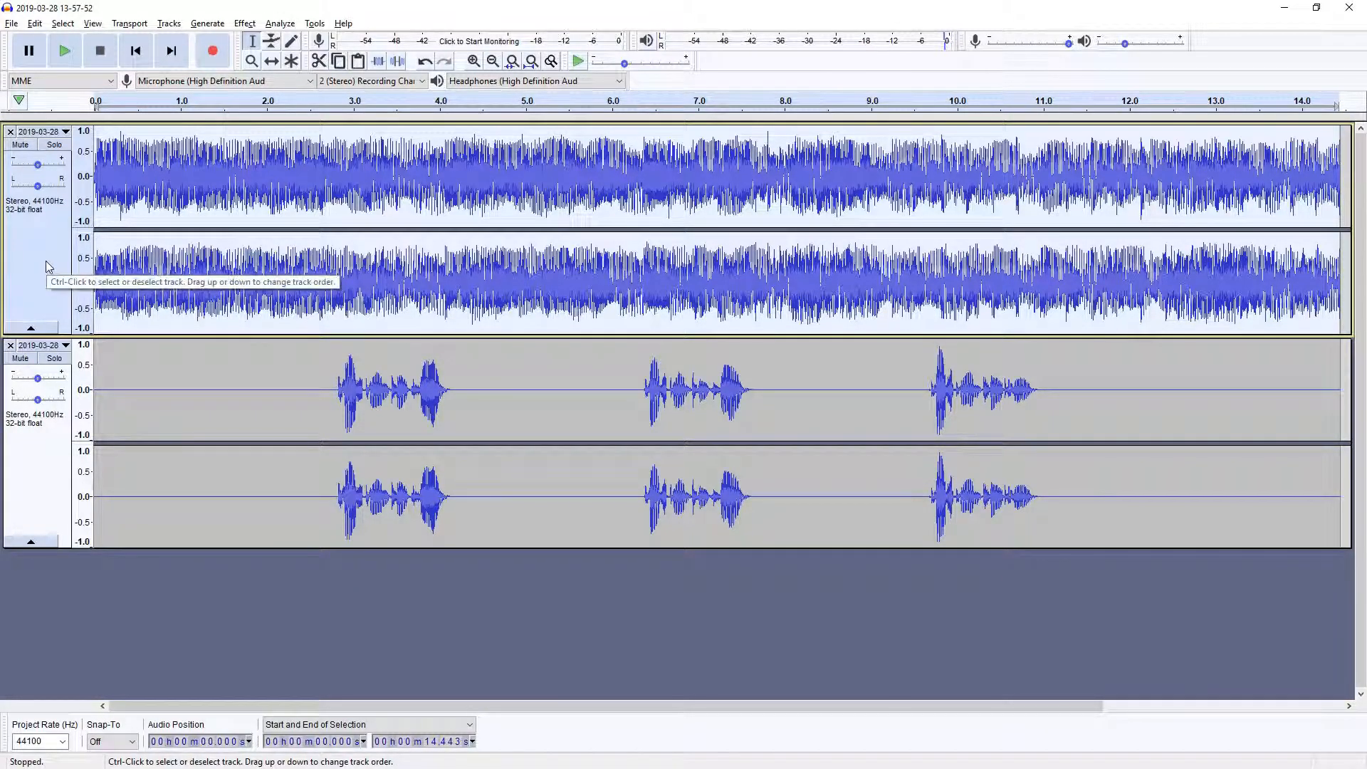
# - Try Auto Duck on the upper track with a -21.6 dB duck amount and -30 dB threshold, play the mix, and undo it
pyautogui.click(250, 25)
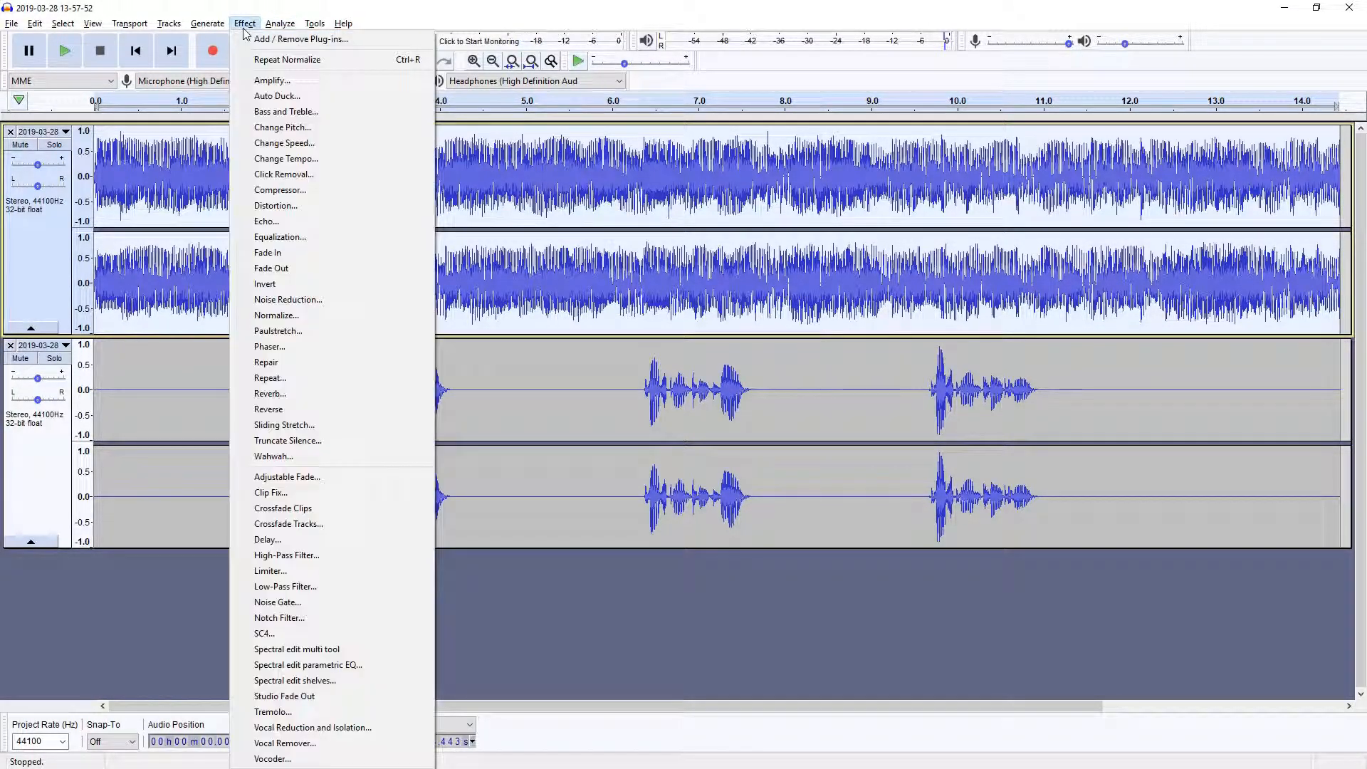
pyautogui.click(281, 96)
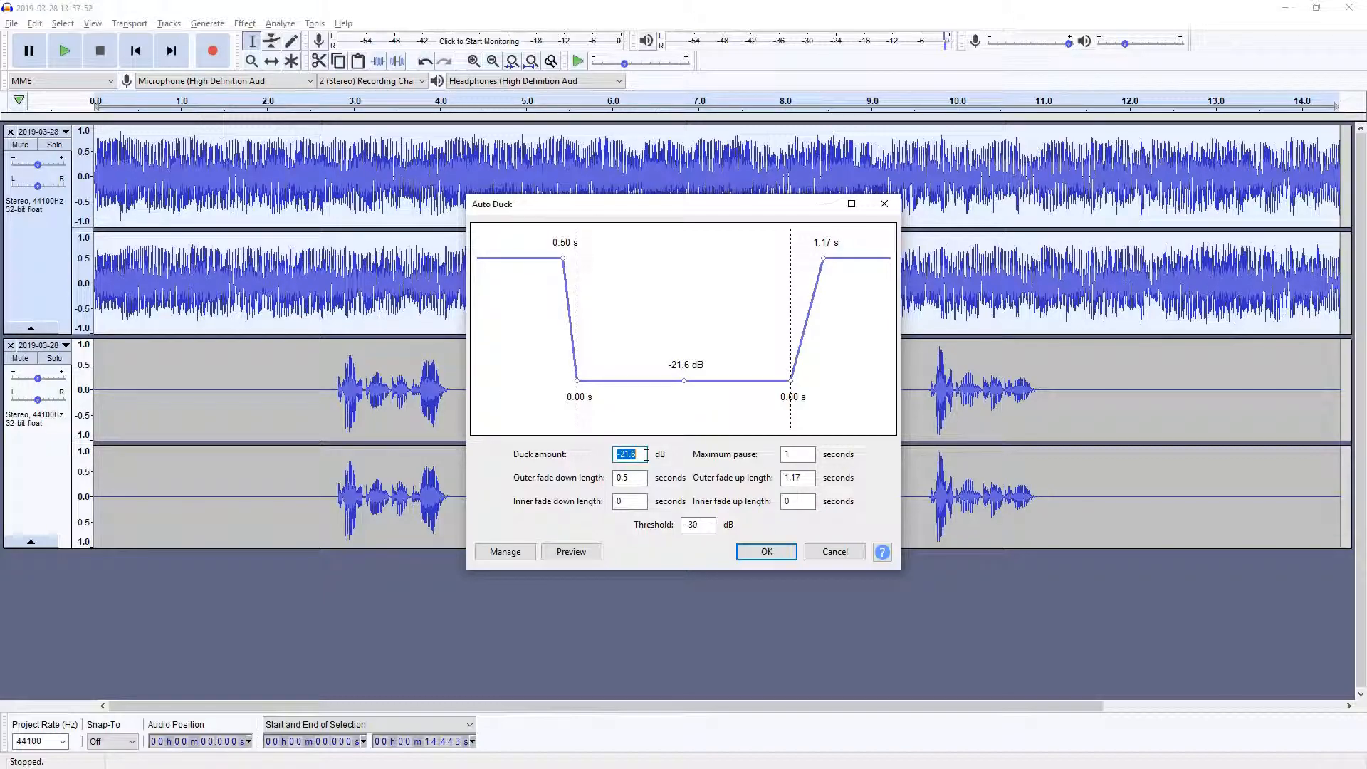
pyautogui.click(703, 525)
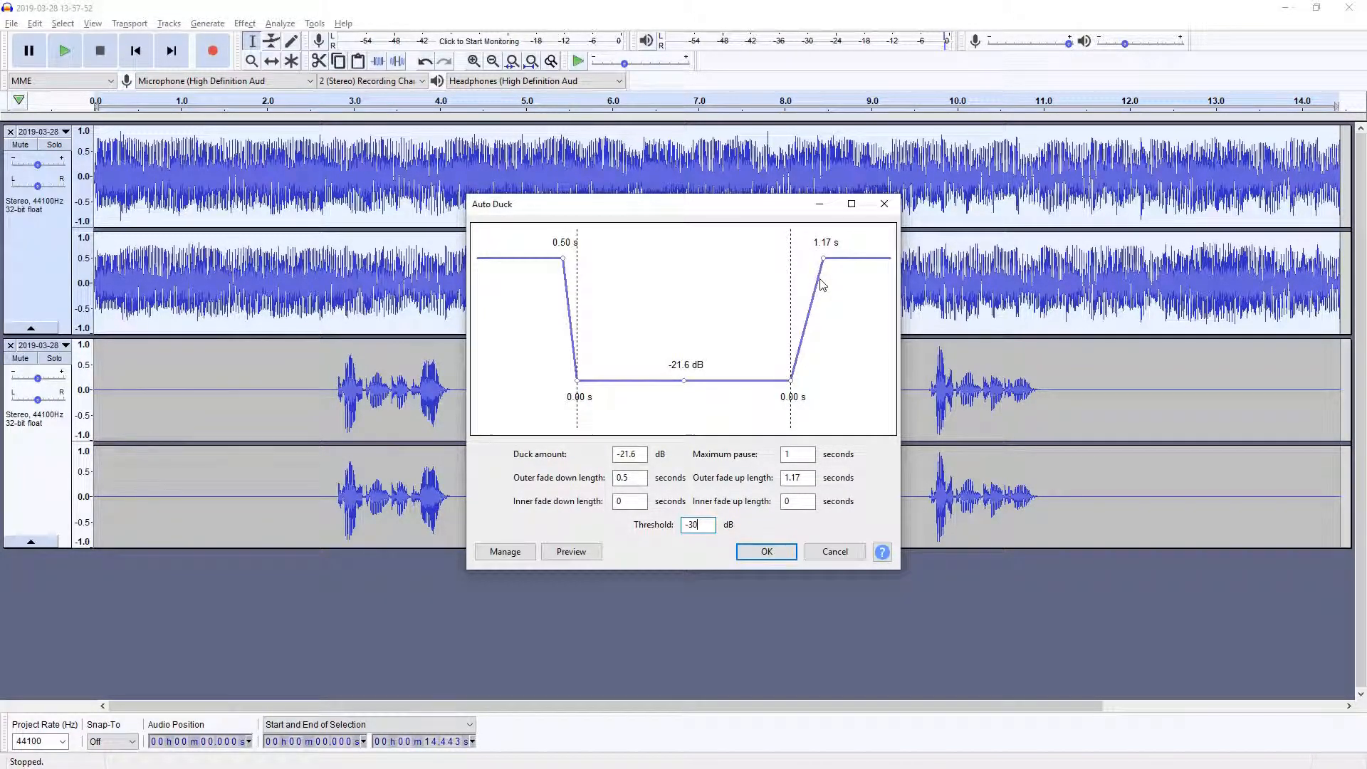
pyautogui.click(766, 552)
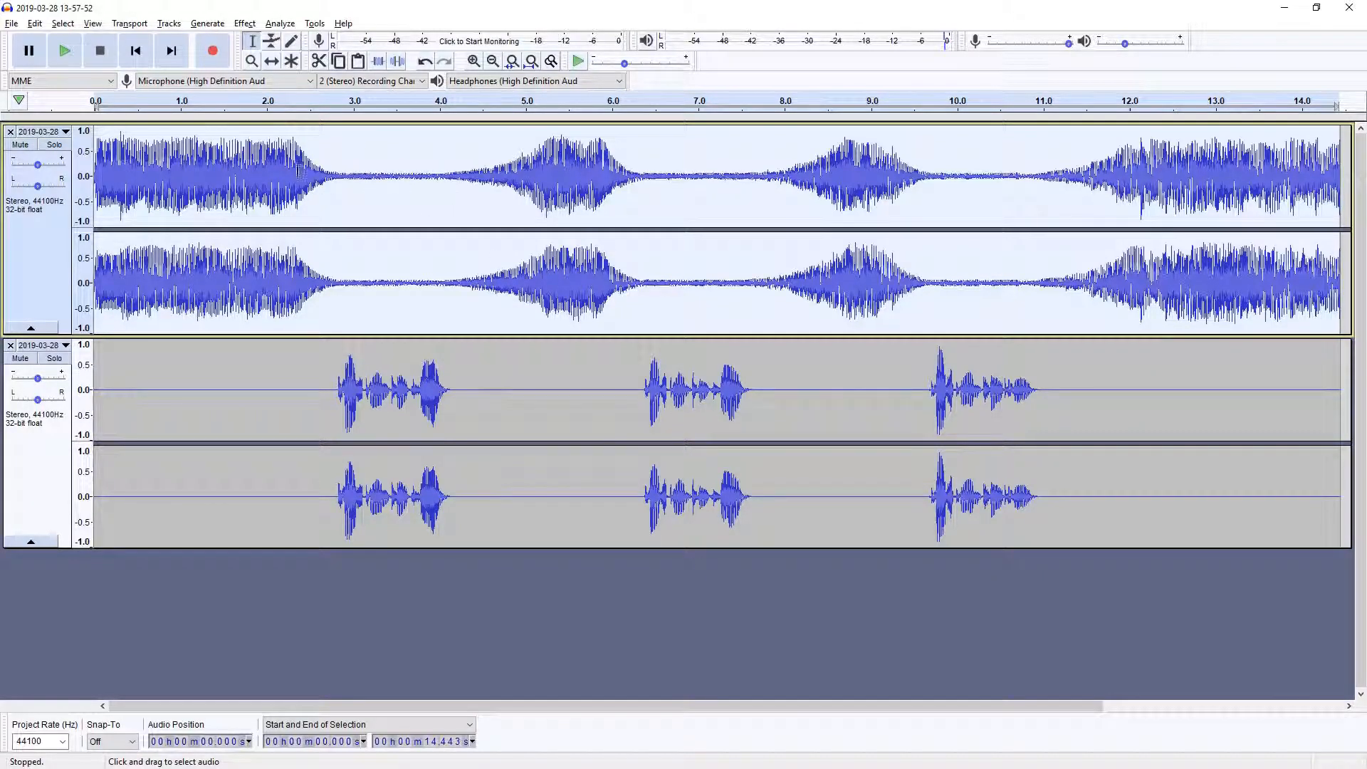
pyautogui.click(65, 54)
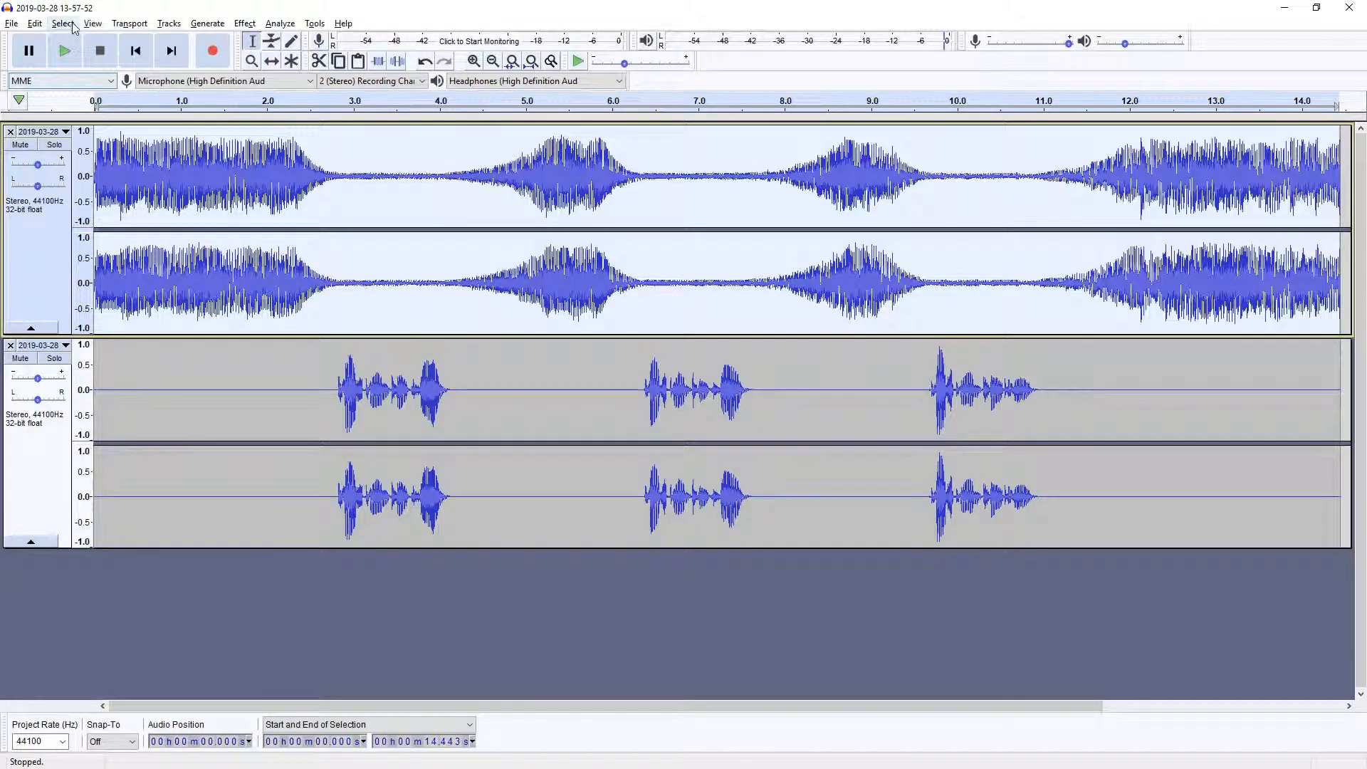
pyautogui.click(35, 23)
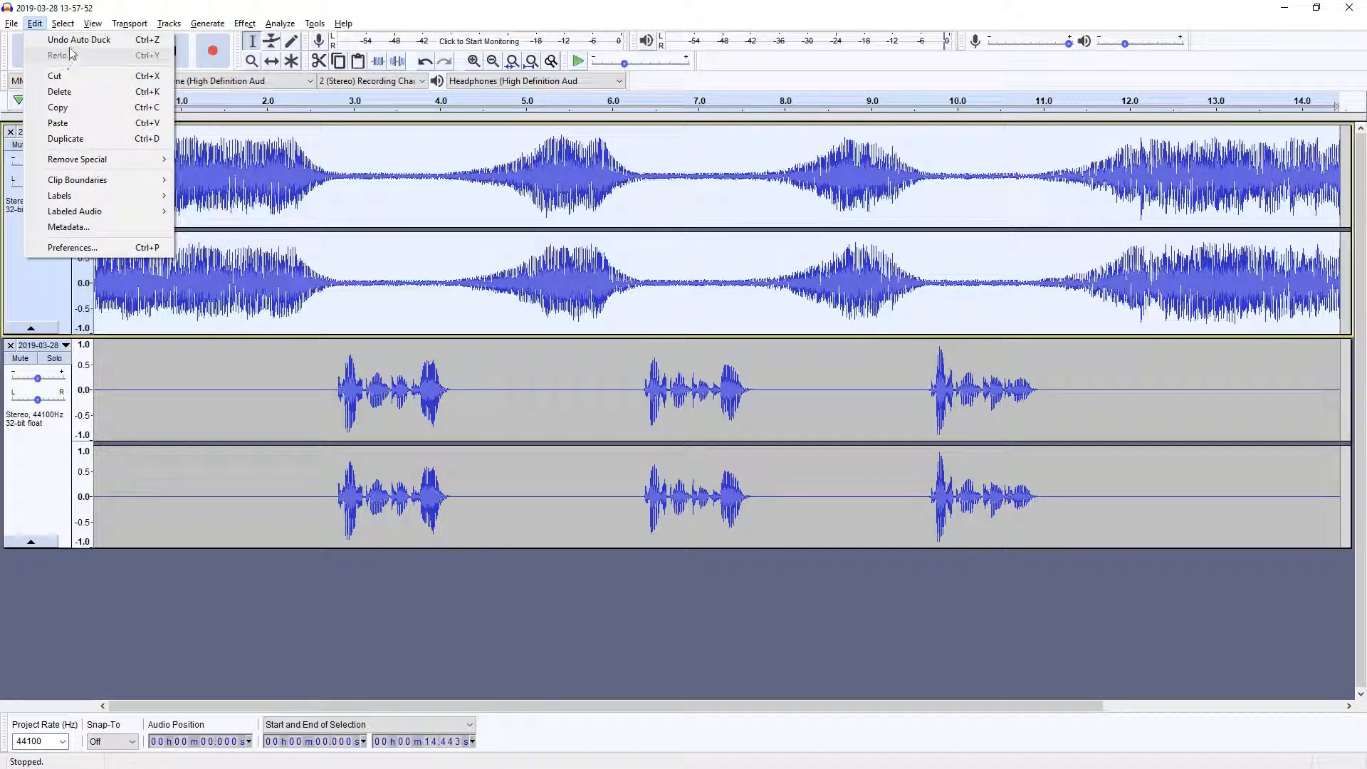
pyautogui.click(71, 40)
# - Open Auto Duck for the upper track and shorten the outer fade up length to 0.28 seconds, keeping the inner fade up at 0
pyautogui.click(245, 23)
pyautogui.click(298, 101)
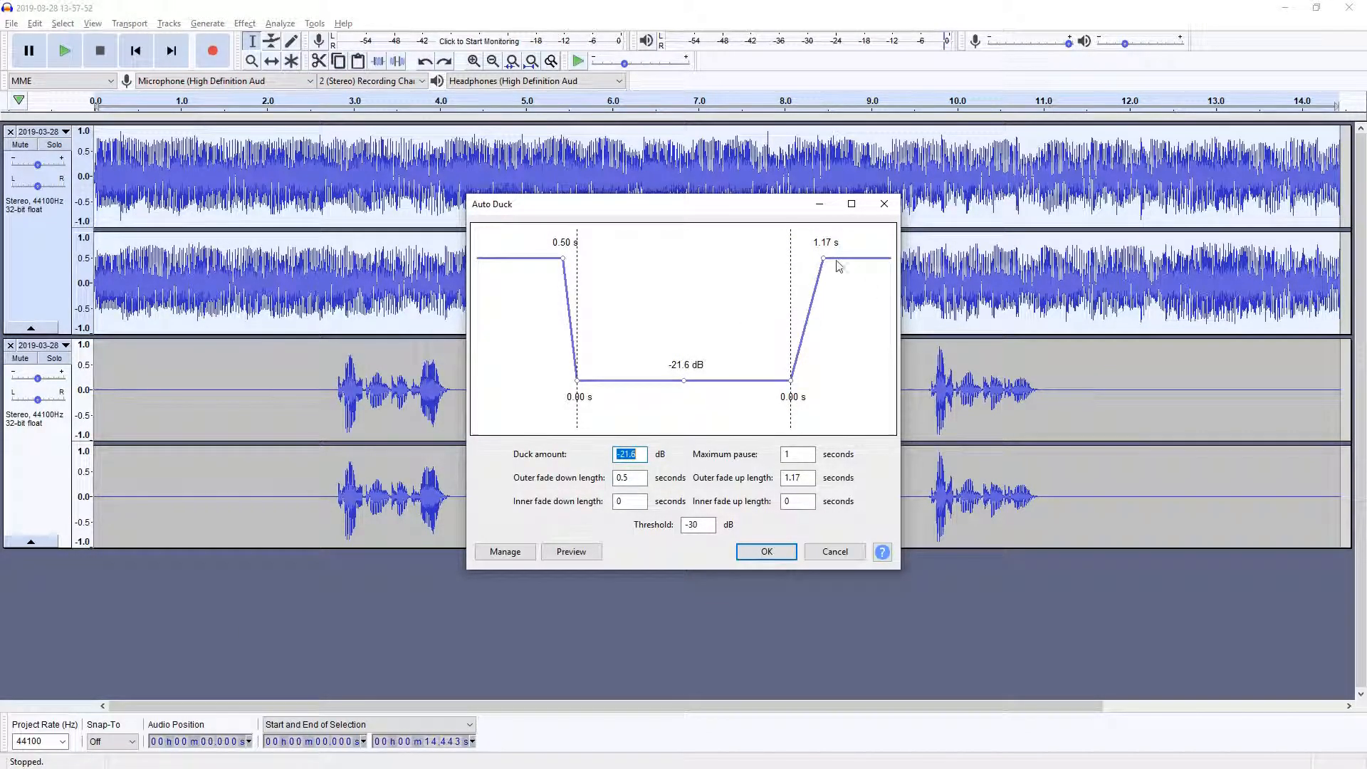
pyautogui.moveTo(828, 257); pyautogui.dragTo(798, 257)
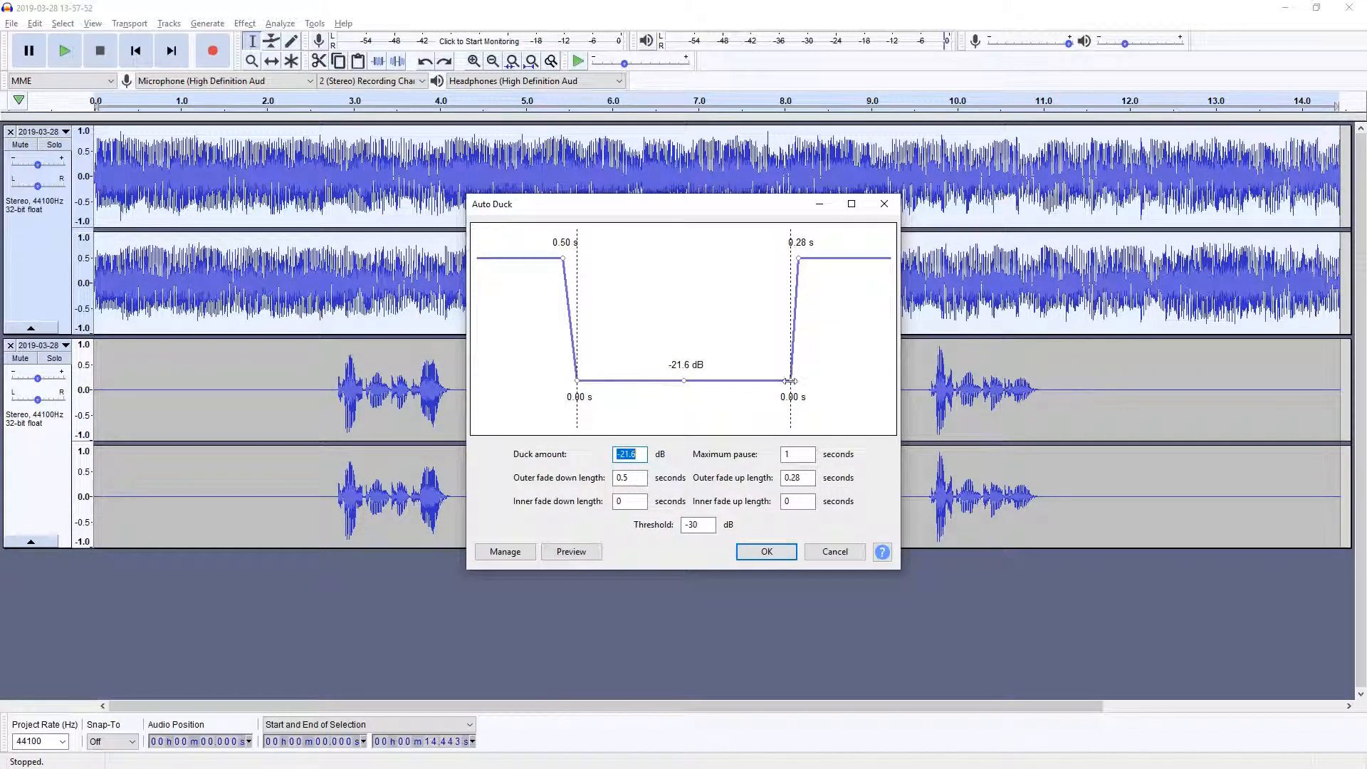
pyautogui.moveTo(790, 381); pyautogui.dragTo(779, 381)
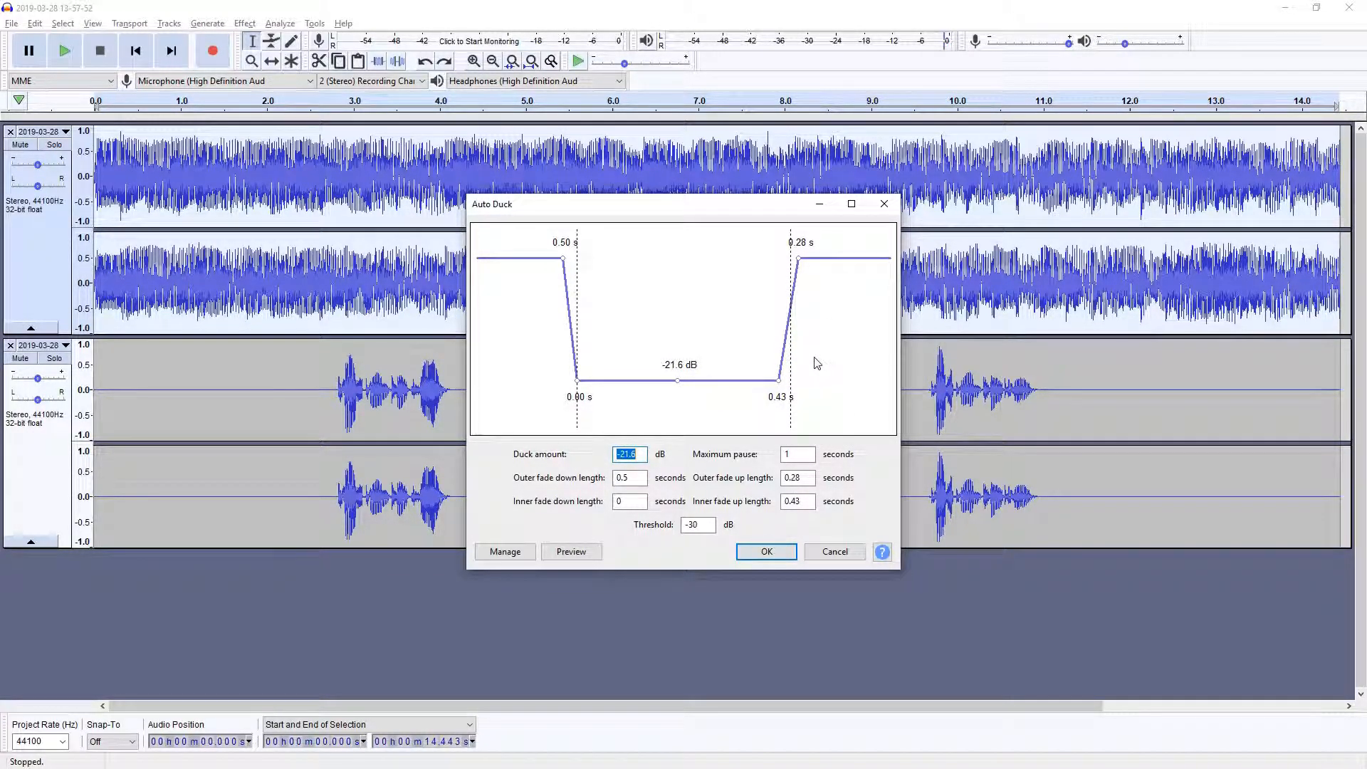
pyautogui.moveTo(778, 380); pyautogui.dragTo(791, 380)
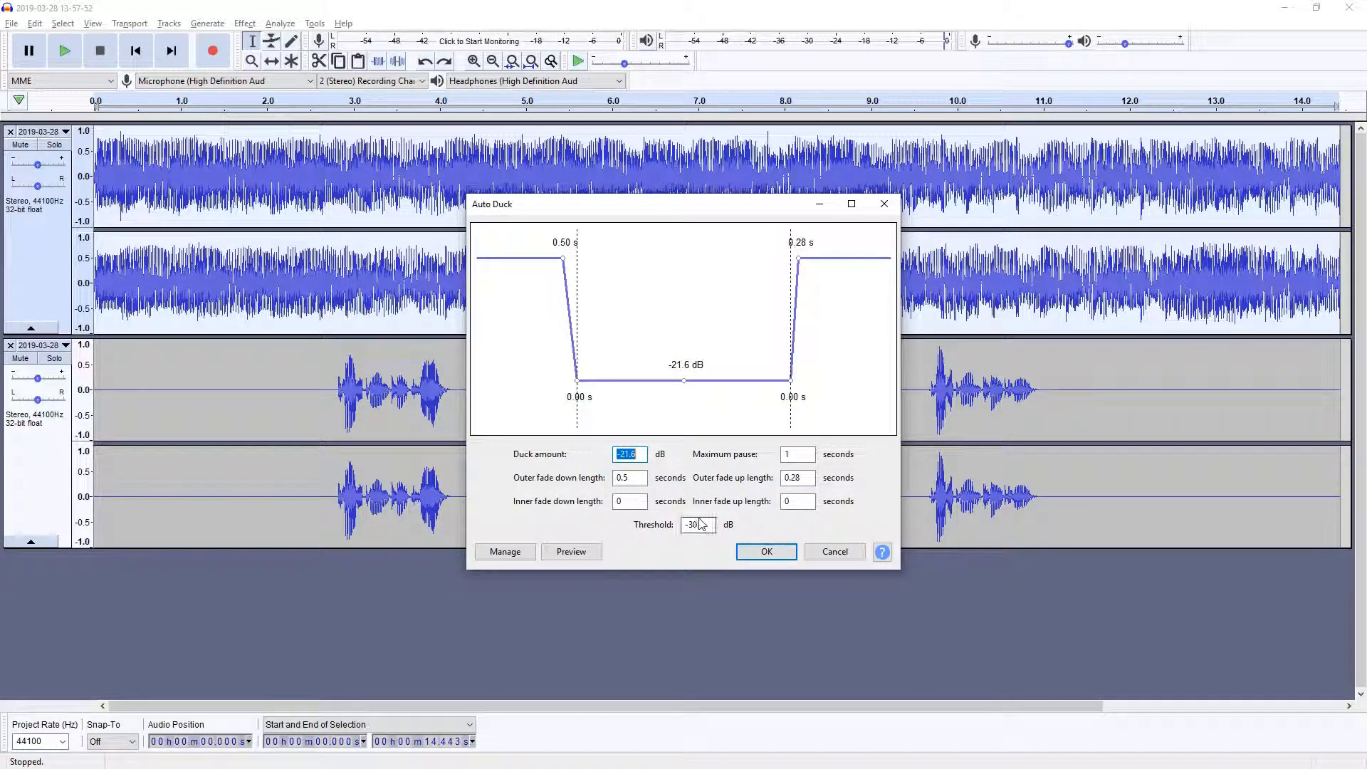
# - Try ducking the upper track by -18 dB, play the mix through, and undo the effect
pyautogui.click(645, 456)
pyautogui.moveTo(641, 457); pyautogui.dragTo(599, 453)
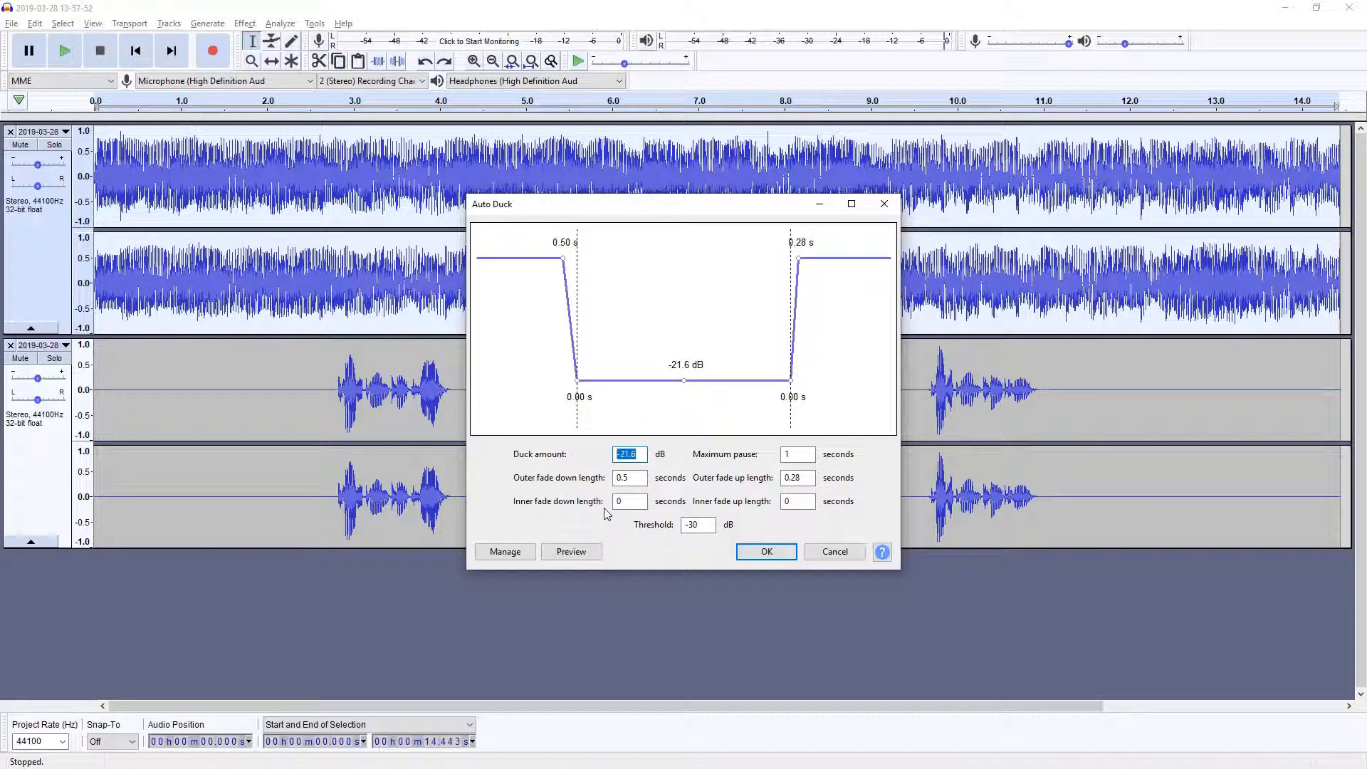
pyautogui.write('-18')
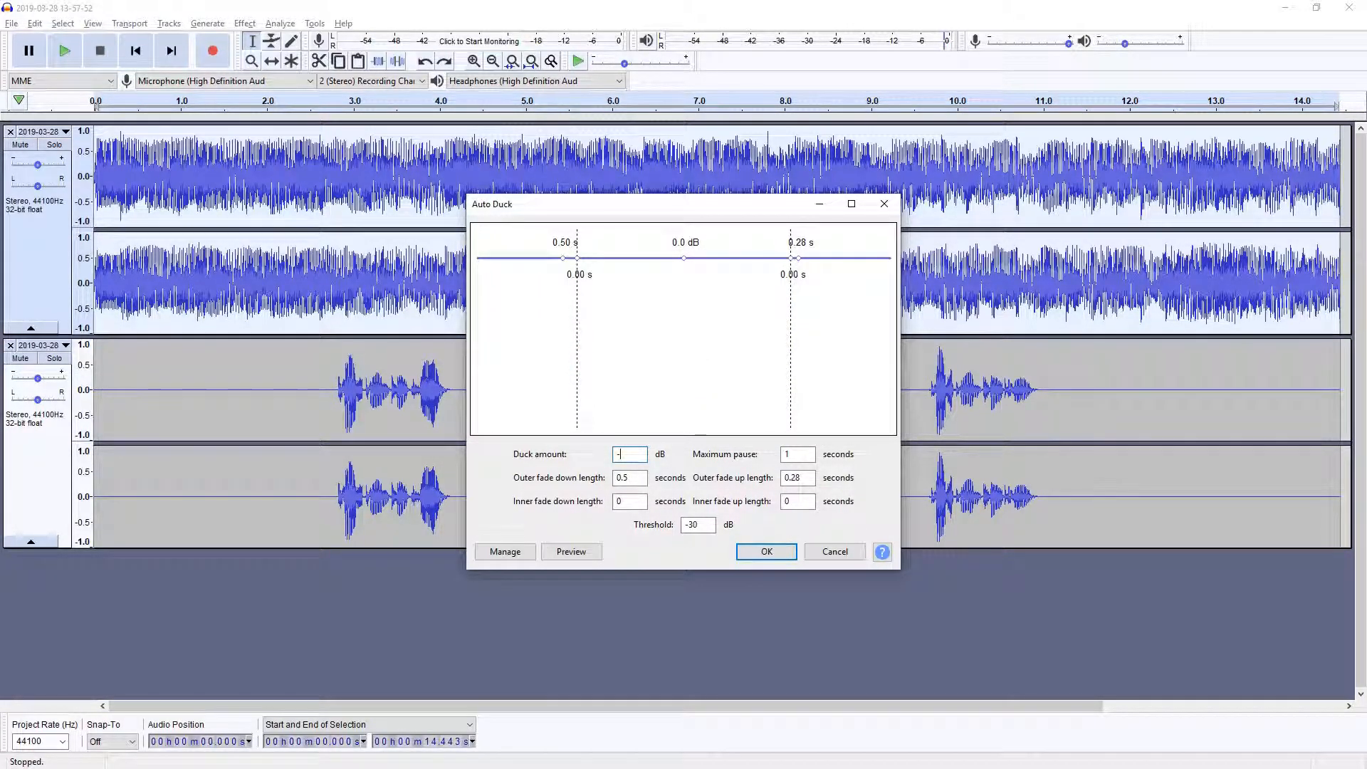
pyautogui.click(784, 555)
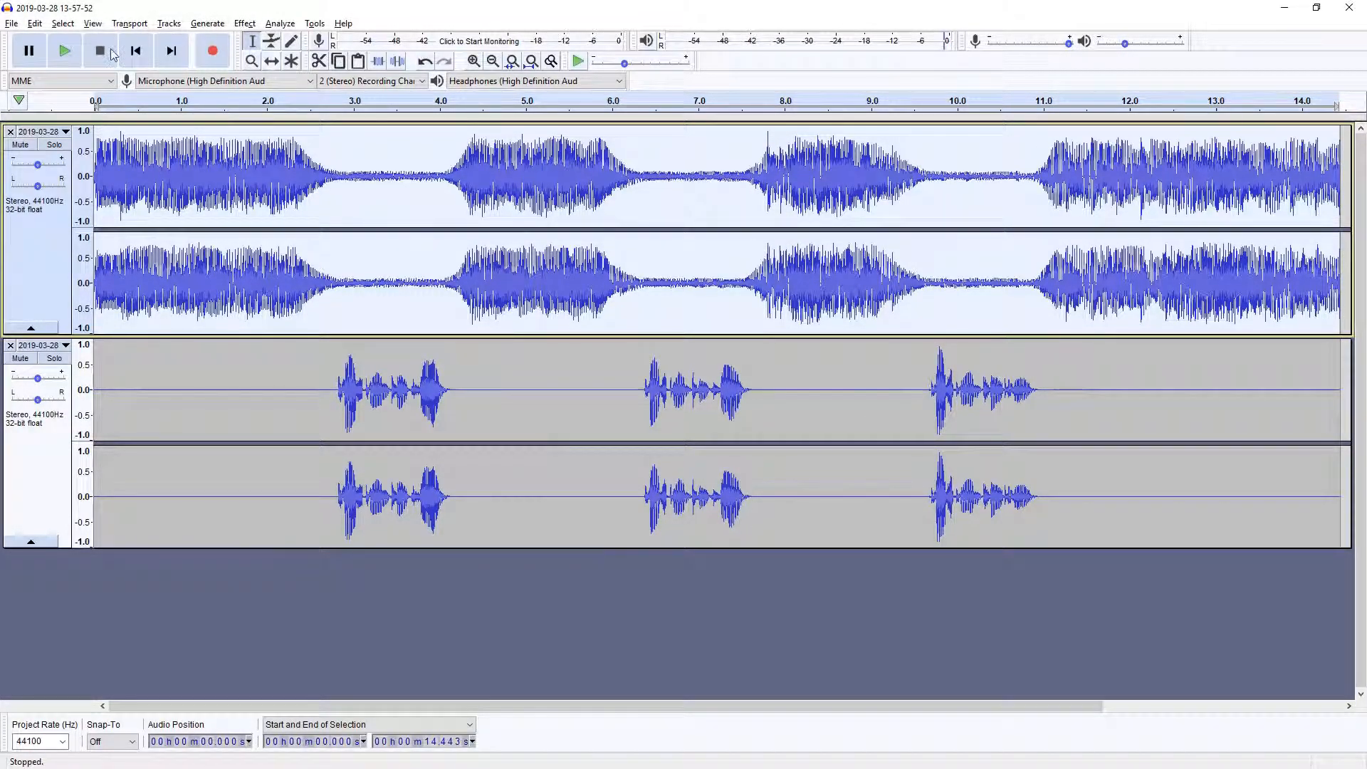
pyautogui.click(78, 53)
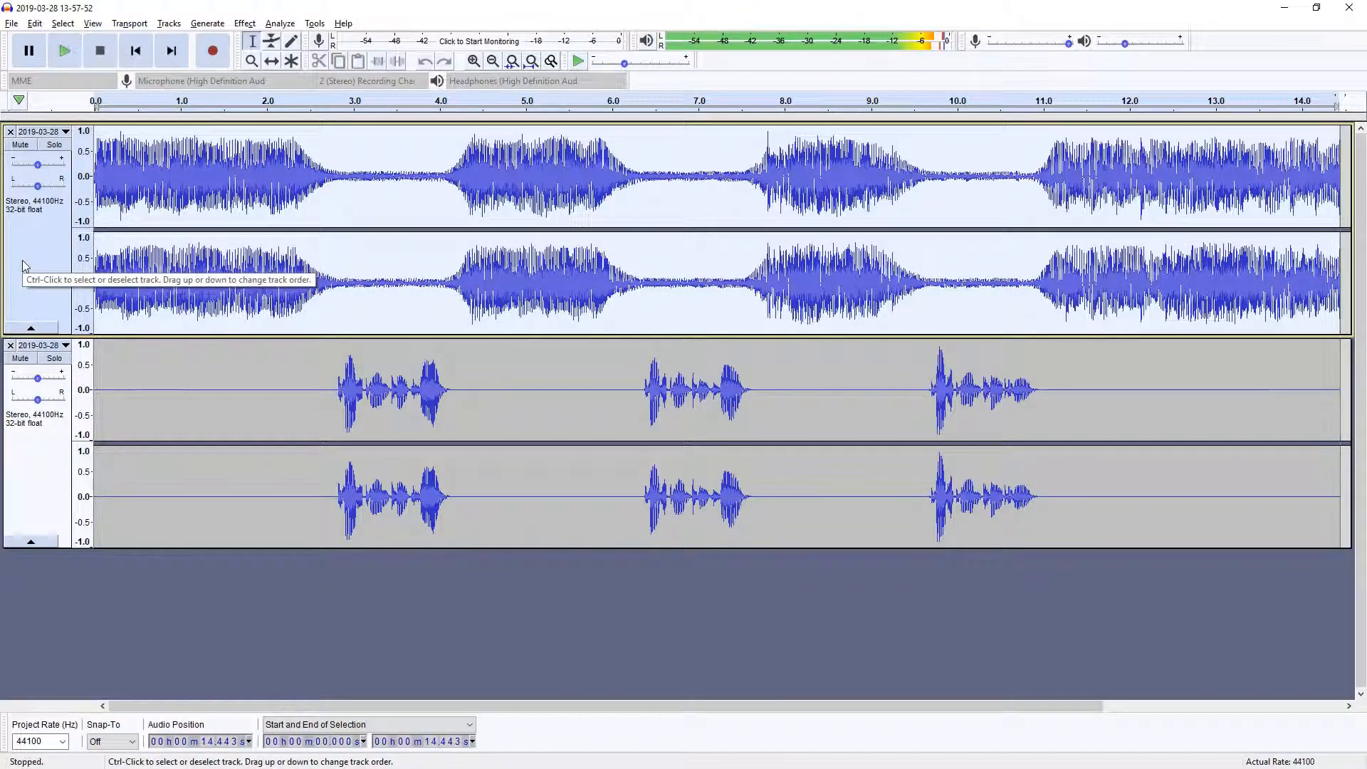
pyautogui.hotkey('ctrl', 'z')
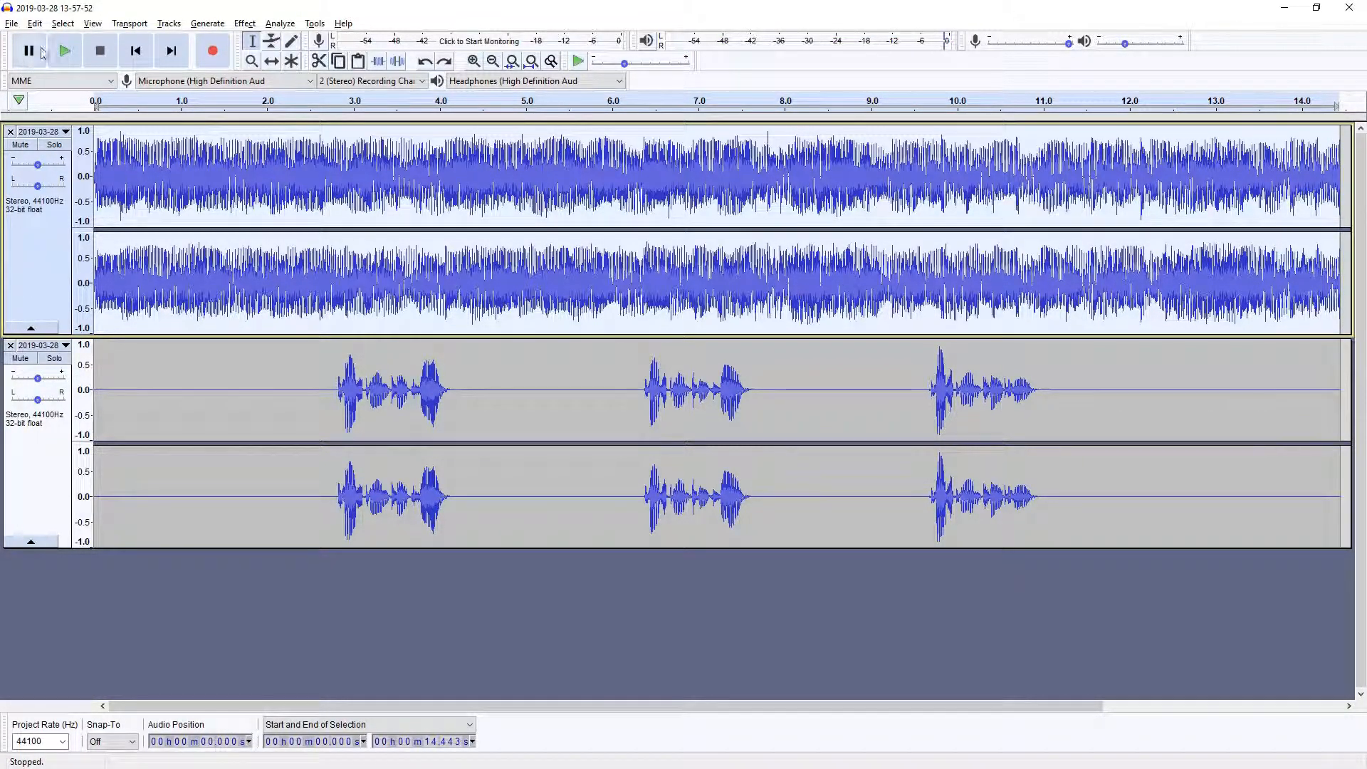
# - Try Auto Duck on the upper track with a -6 dB duck amount, listen to the mix, and undo it
pyautogui.click(244, 23)
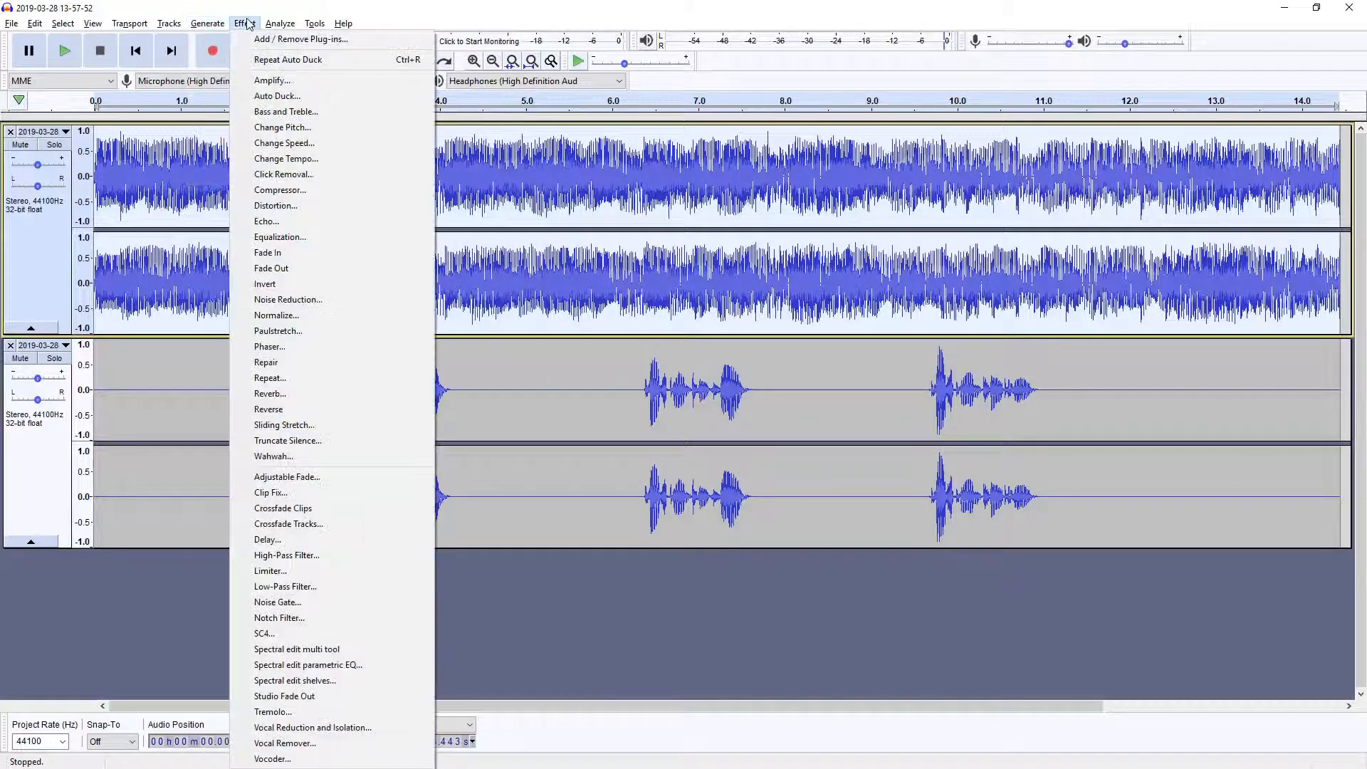
pyautogui.click(271, 95)
pyautogui.moveTo(684, 361); pyautogui.dragTo(689, 293)
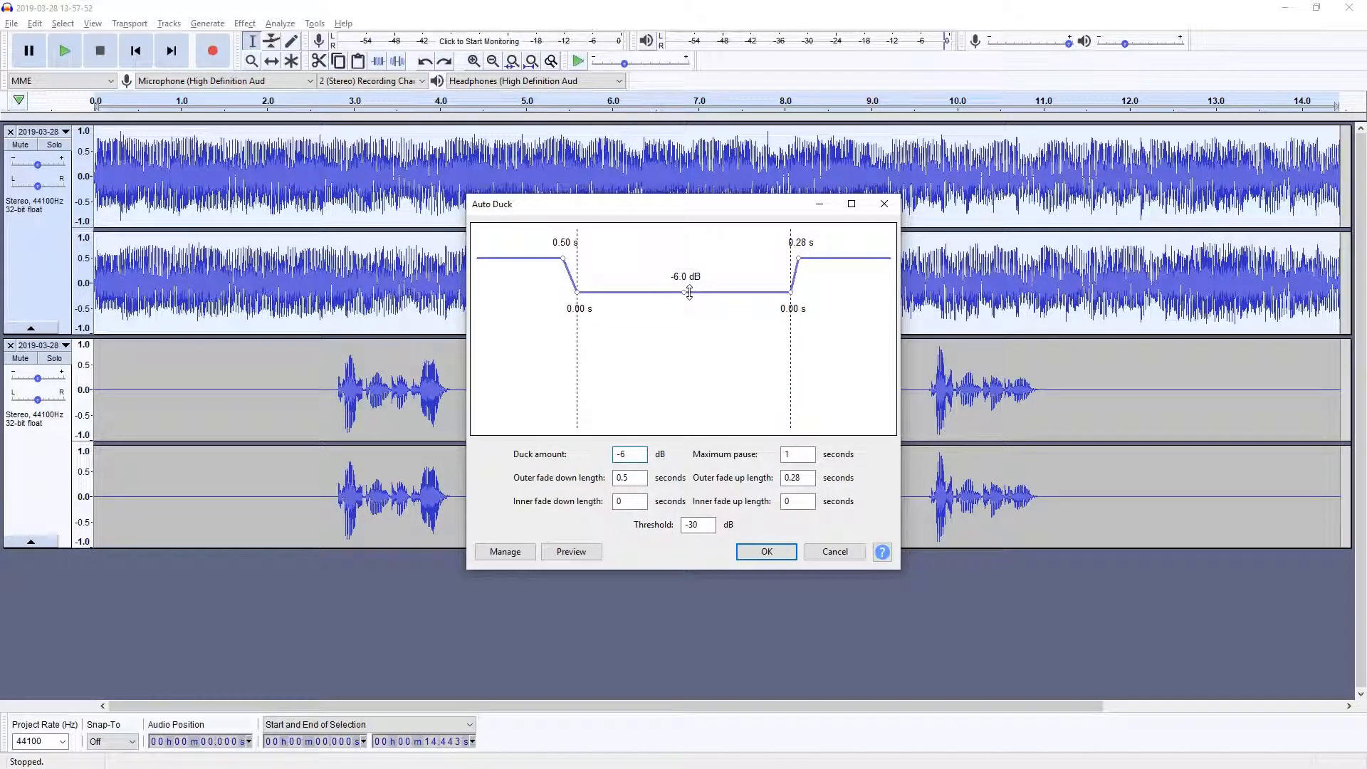
pyautogui.click(766, 552)
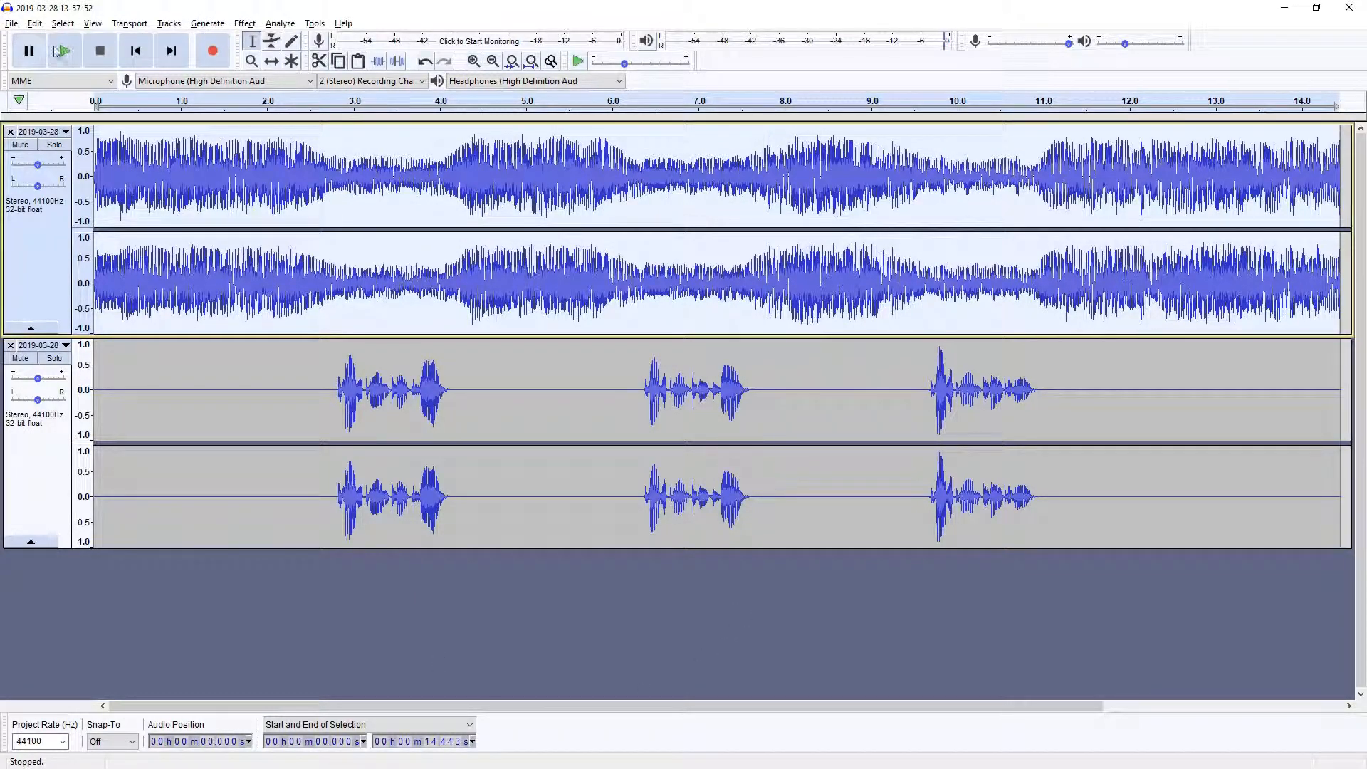
pyautogui.click(52, 50)
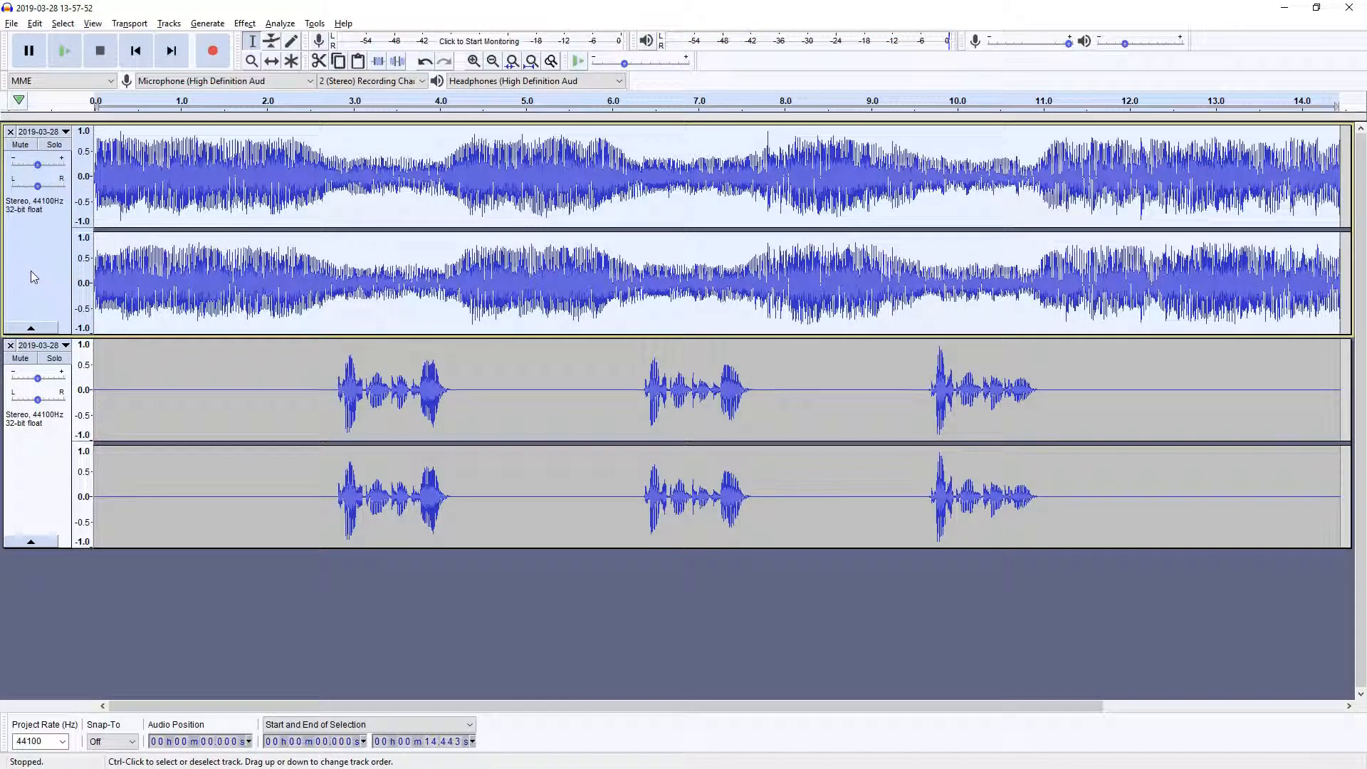
pyautogui.hotkey('ctrl', 's')
pyautogui.press('Escape')
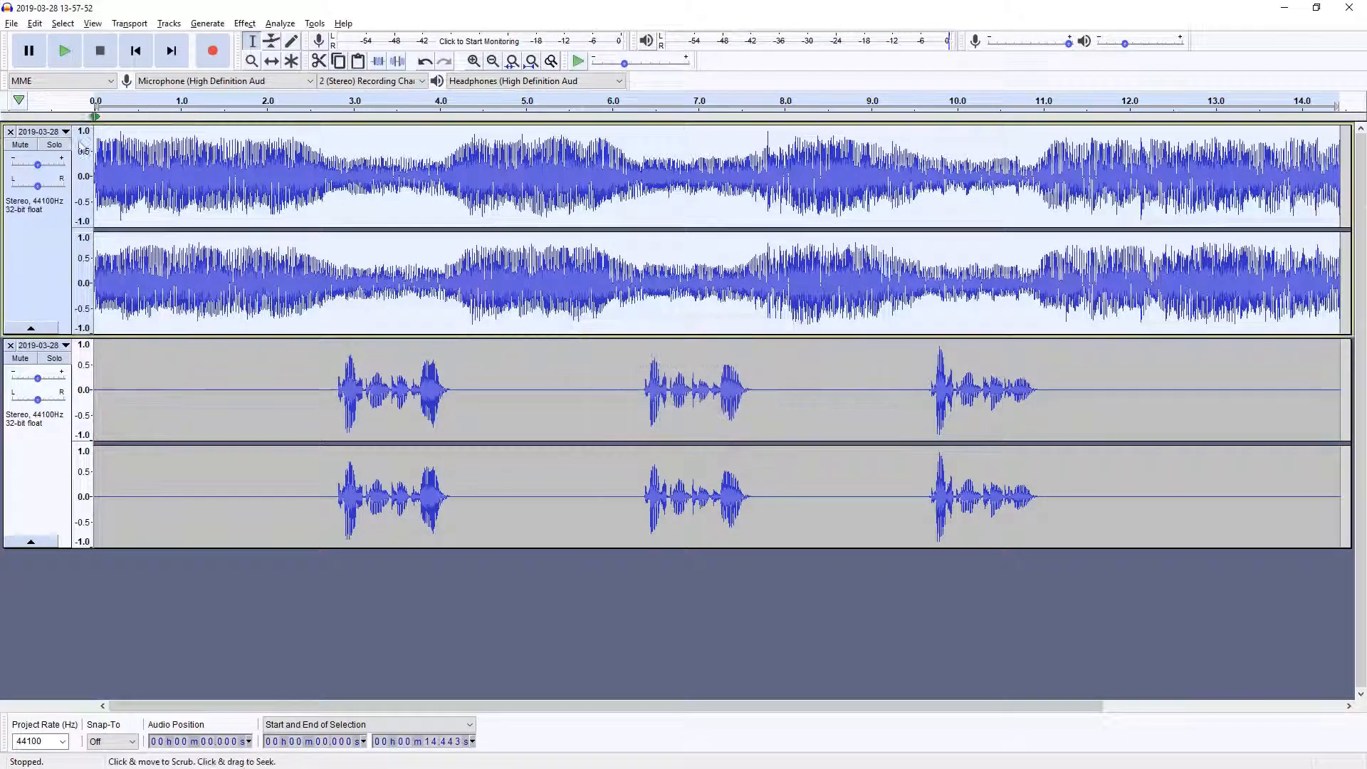
pyautogui.hotkey('ctrl', 'z')
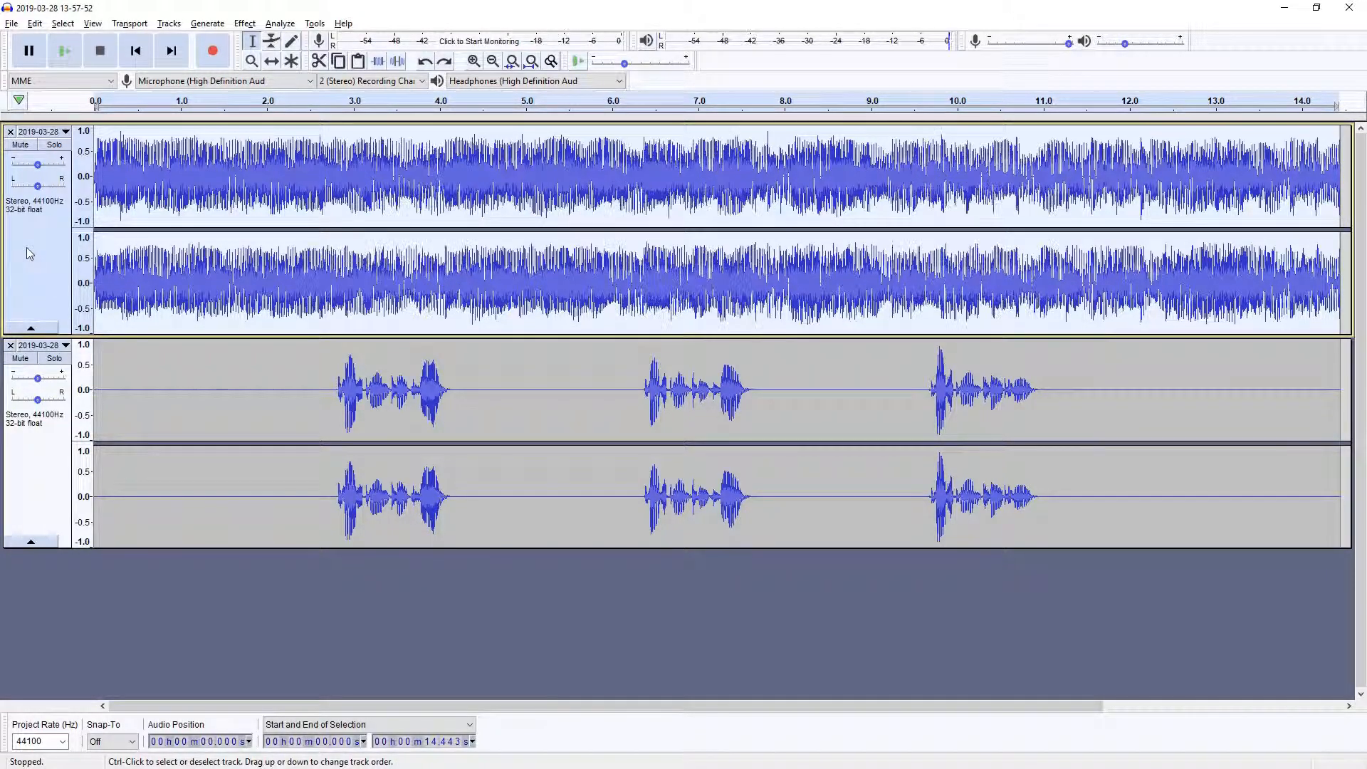
# - Apply Auto Duck to the upper track with a -9 dB duck amount and play the mix through
pyautogui.click(214, 25)
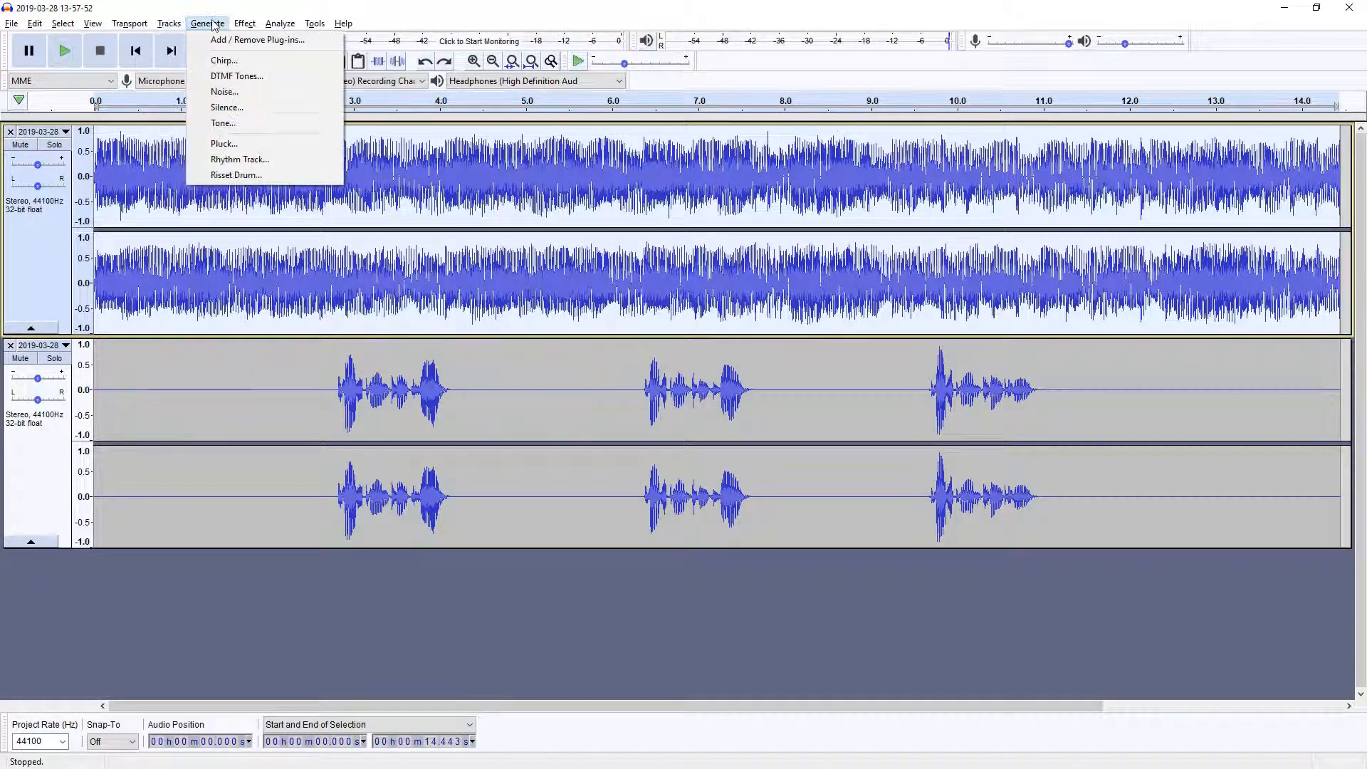
pyautogui.moveTo(244, 23)
pyautogui.click(274, 96)
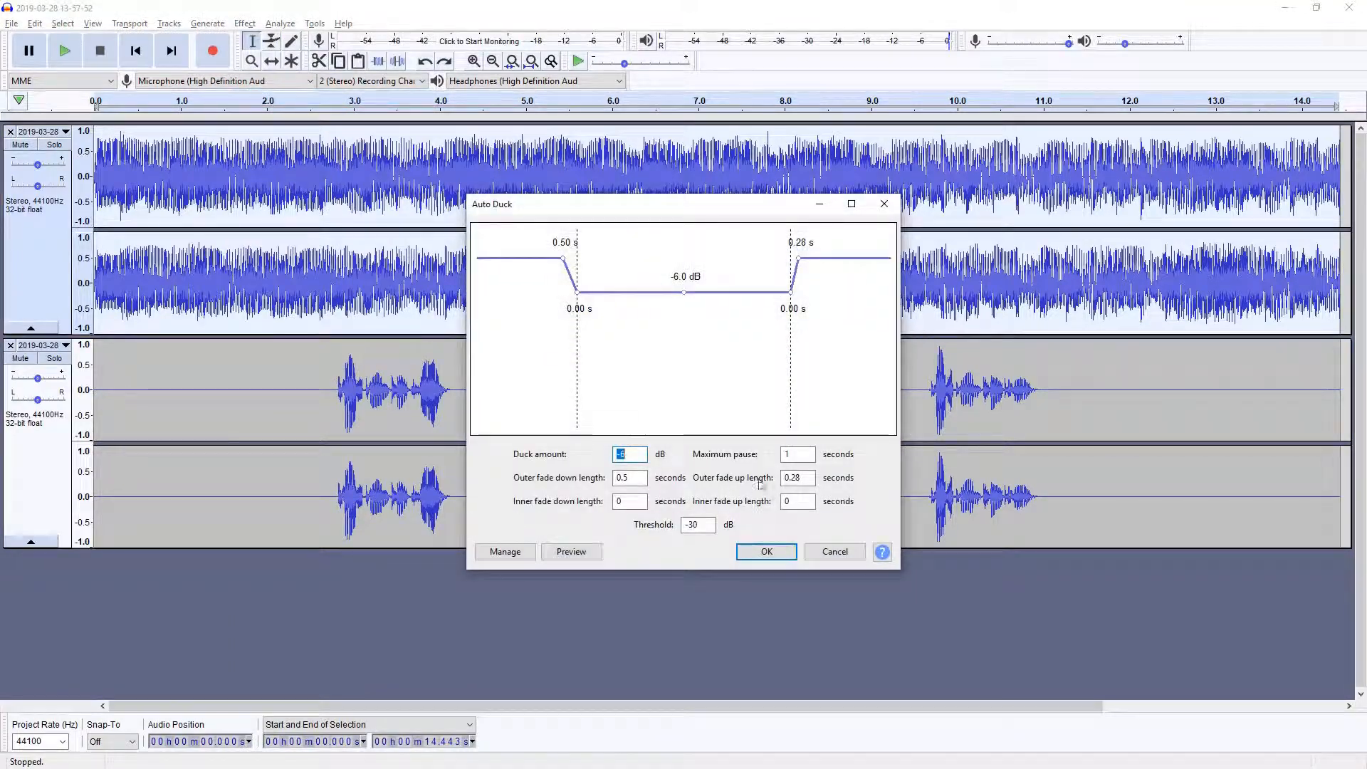
pyautogui.moveTo(685, 291); pyautogui.dragTo(686, 309)
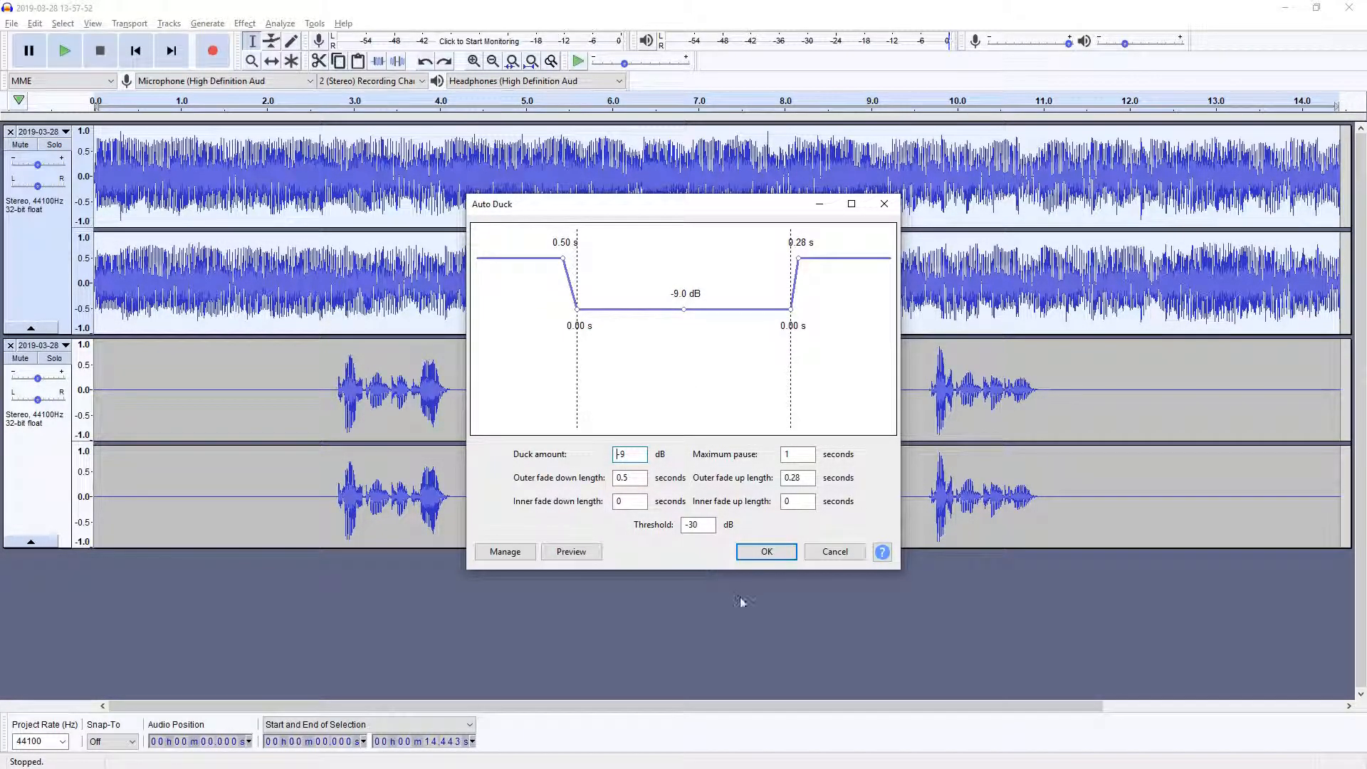
pyautogui.click(765, 552)
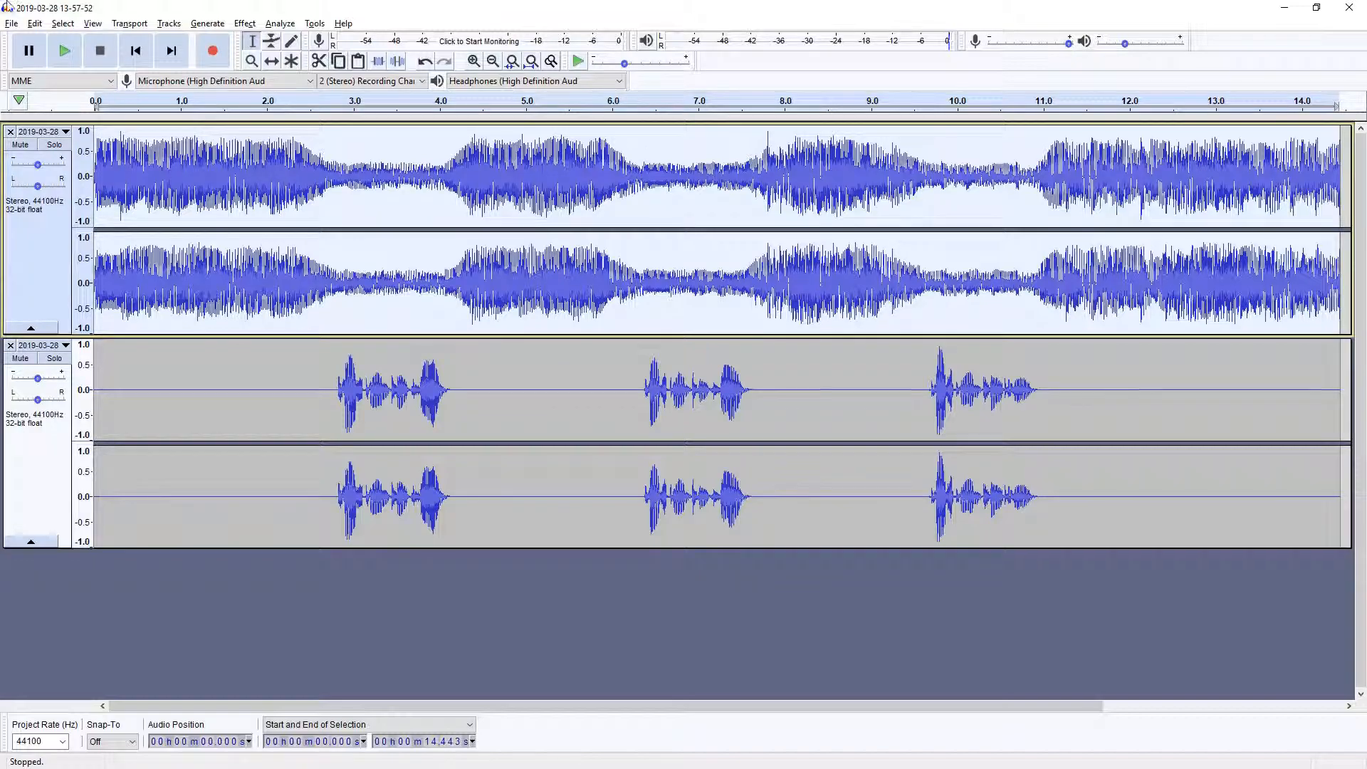
pyautogui.click(68, 54)
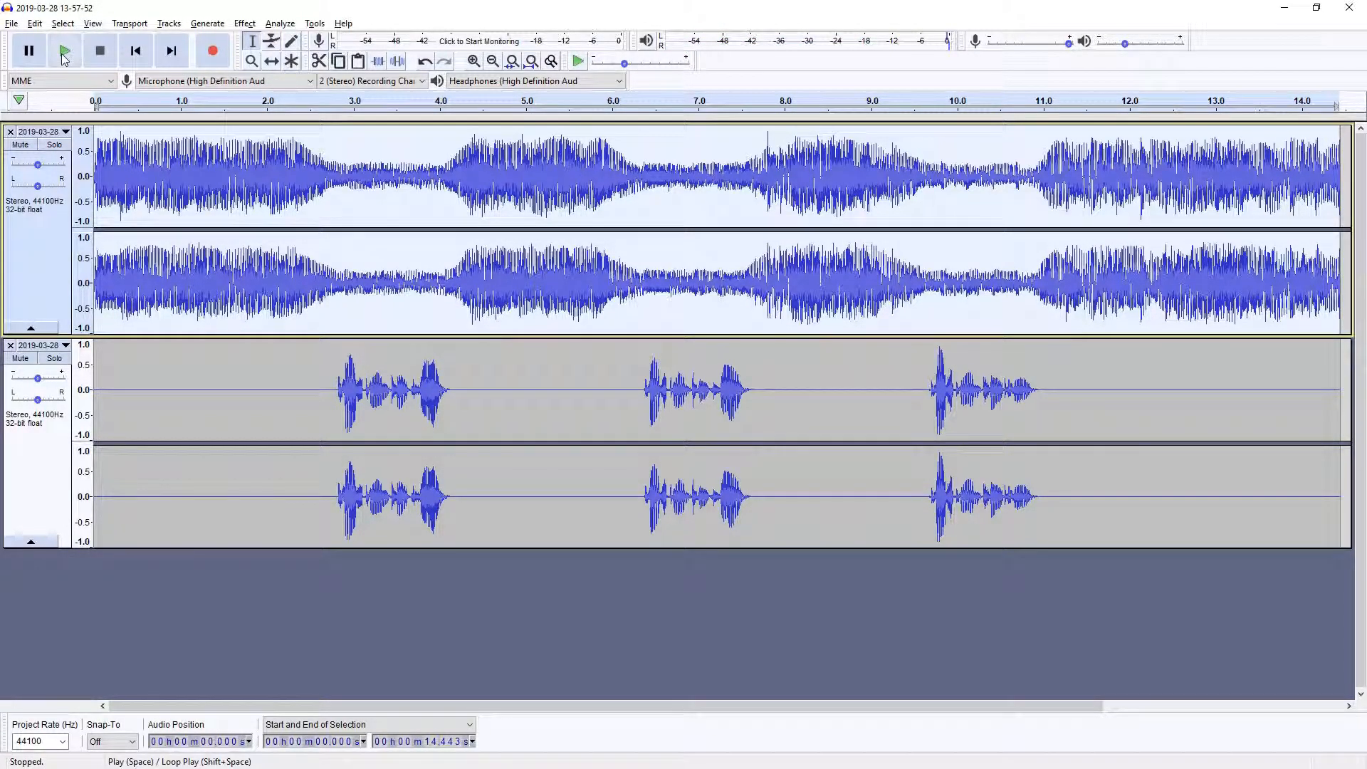
# - Set up an MP3 export of the mix with the preset quality Extreme, 220-260 kbps
pyautogui.click(11, 23)
pyautogui.click(12, 23)
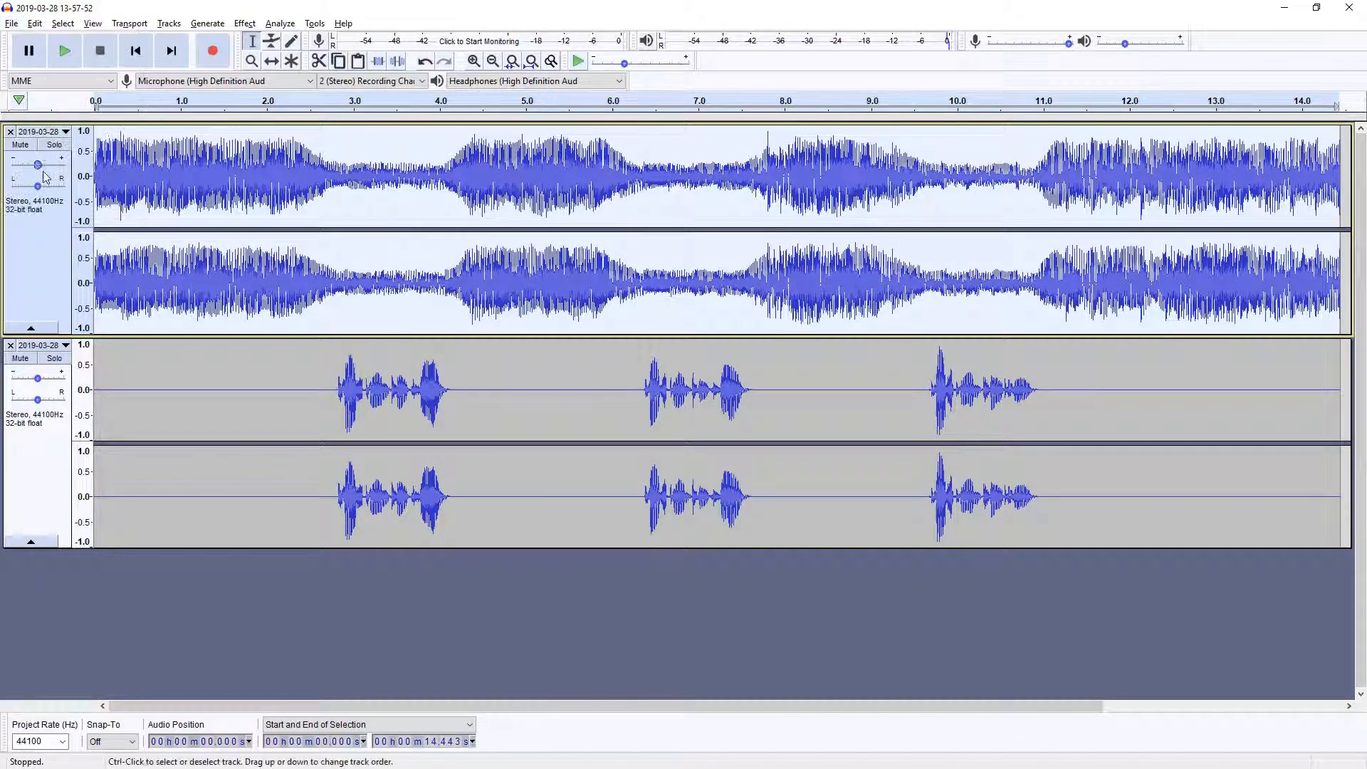
pyautogui.click(10, 24)
pyautogui.moveTo(79, 128)
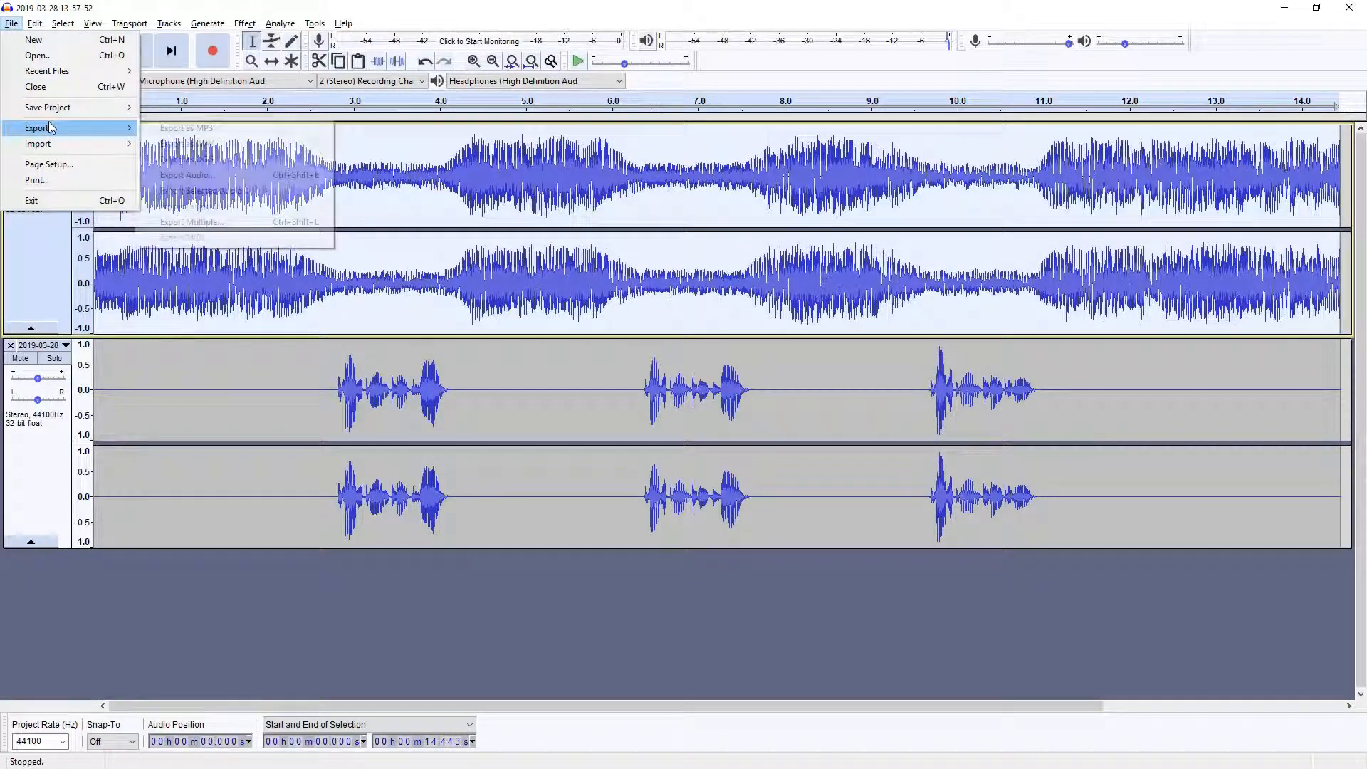
pyautogui.click(211, 133)
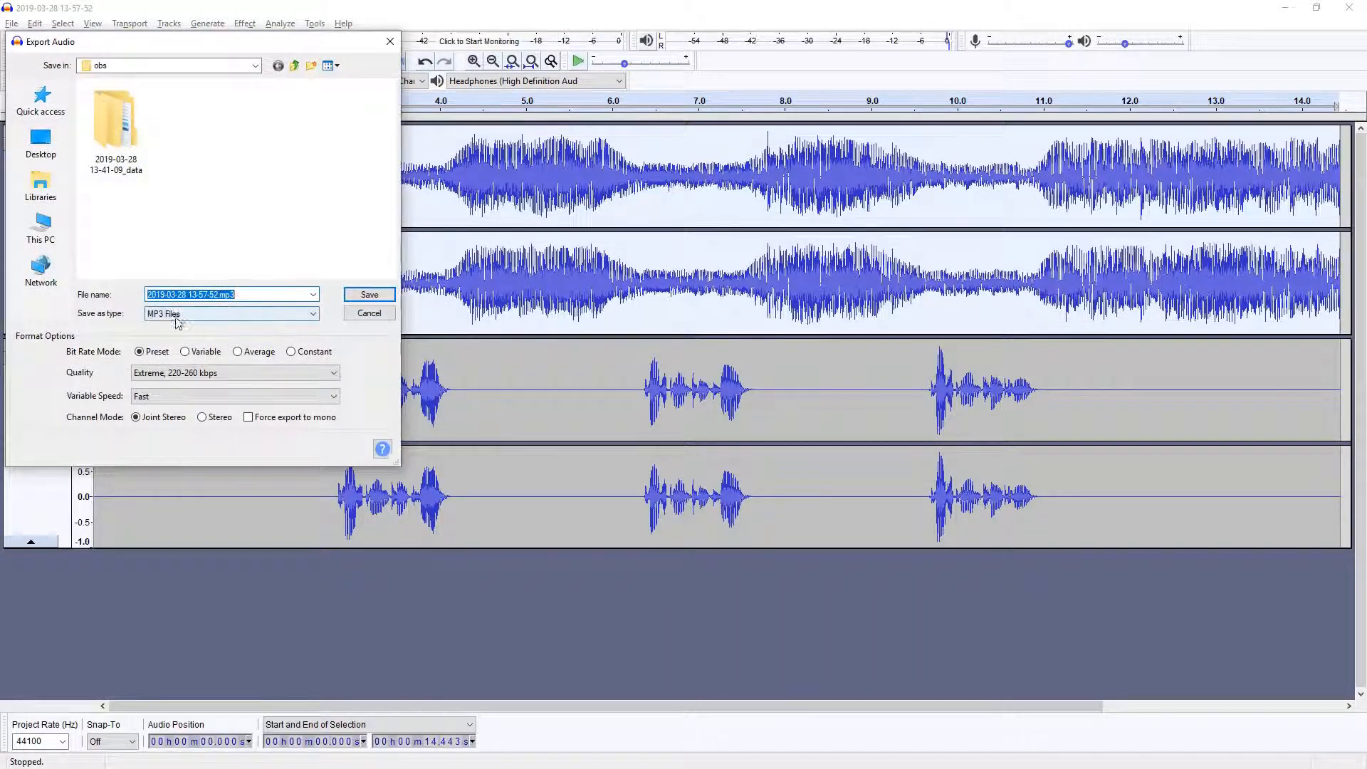
pyautogui.click(159, 375)
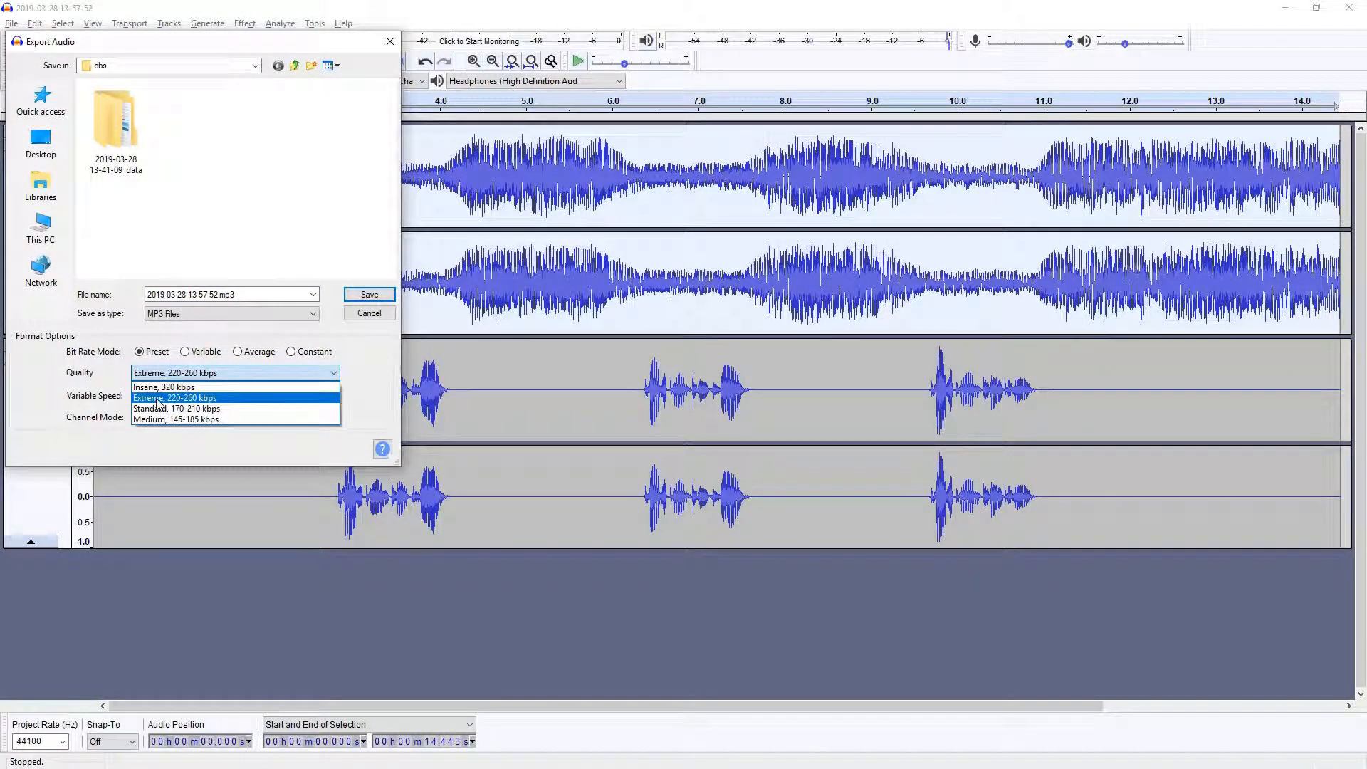
pyautogui.click(158, 398)
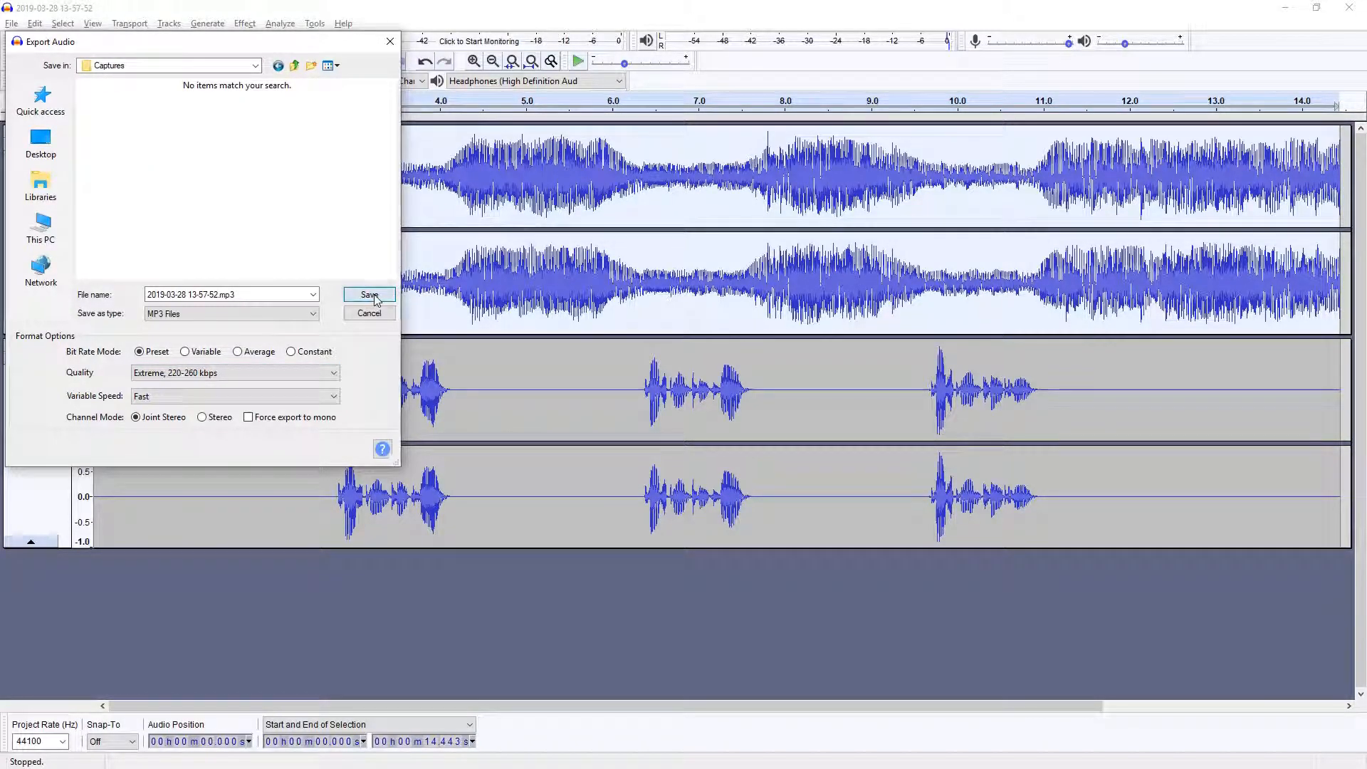
pyautogui.click(370, 294)
pyautogui.click(700, 417)
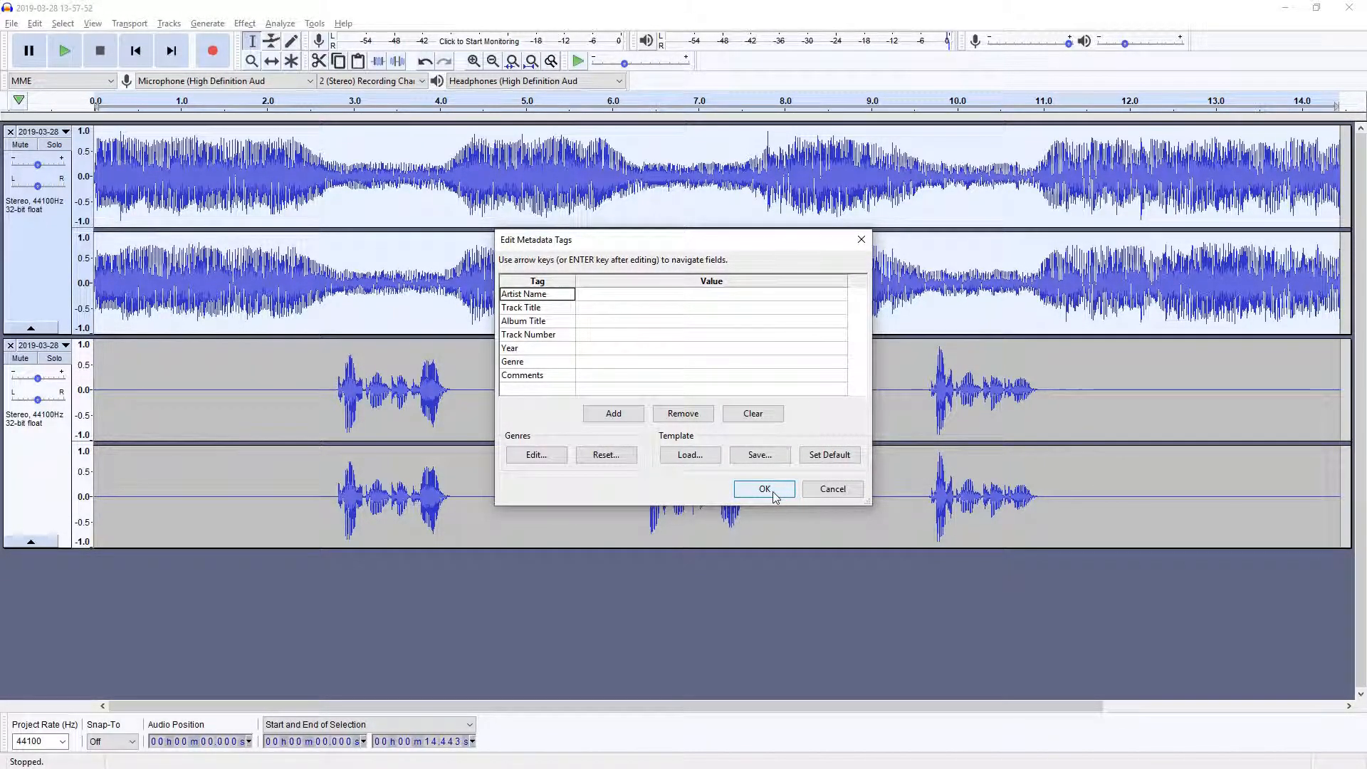
pyautogui.click(764, 490)
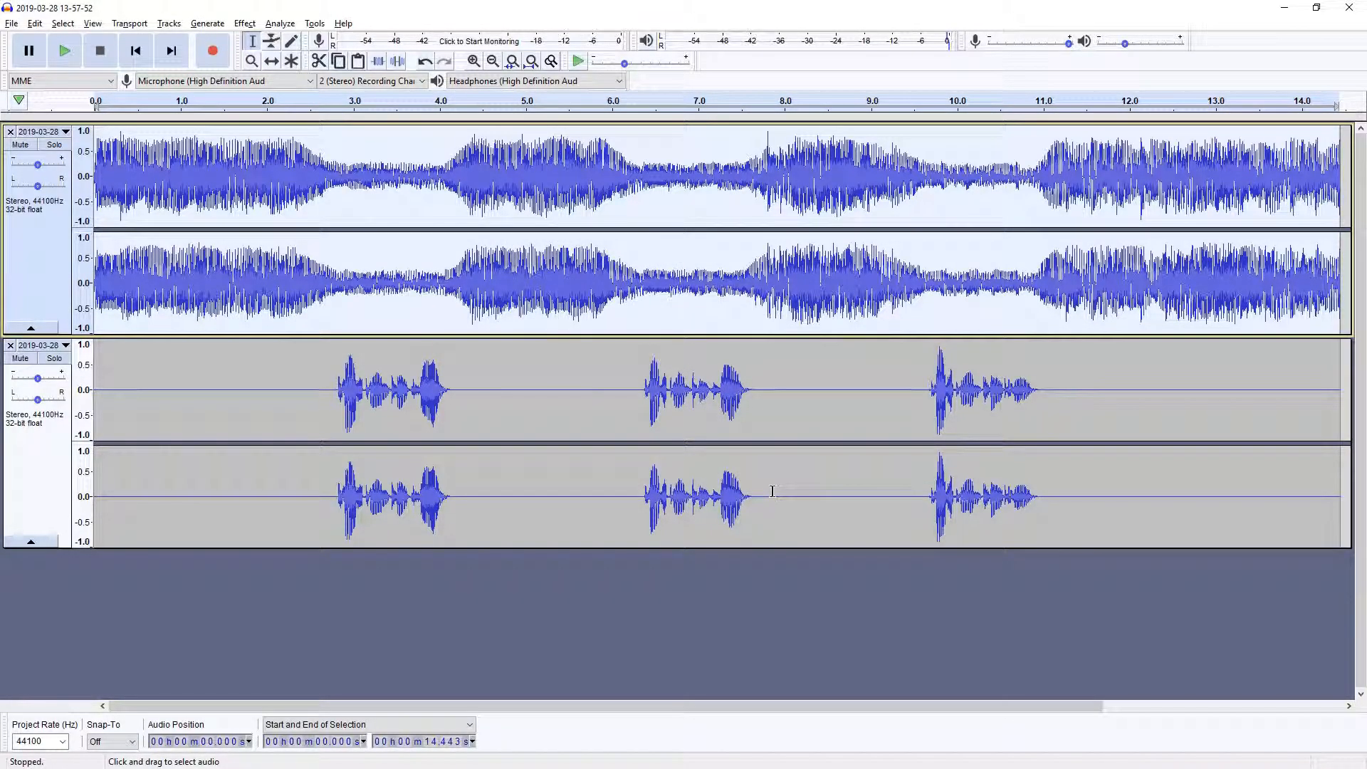